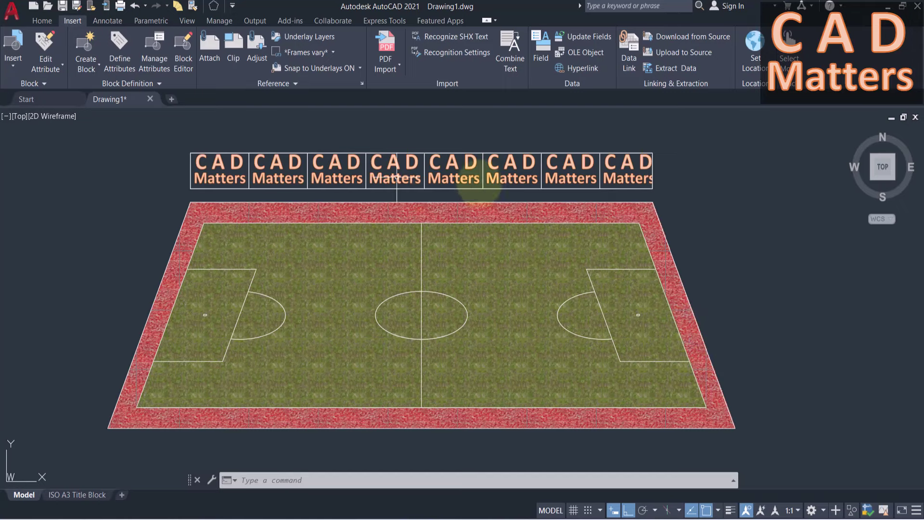
# Copy the grass image three times onto the pitch, from the upper left toward the centre line
pyautogui.click(46, 24)
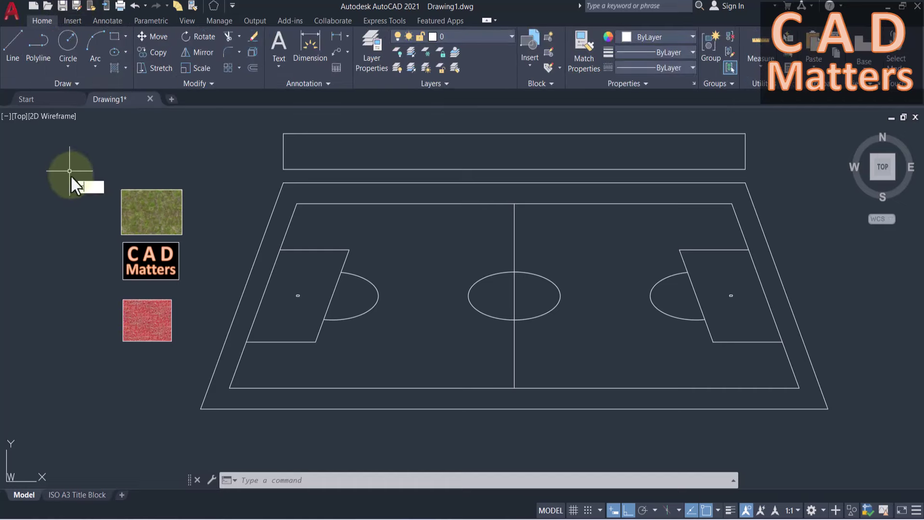
pyautogui.write('co')
pyautogui.press('Return')
pyautogui.click(93, 180)
pyautogui.click(193, 240)
pyautogui.press('Return')
pyautogui.click(121, 190)
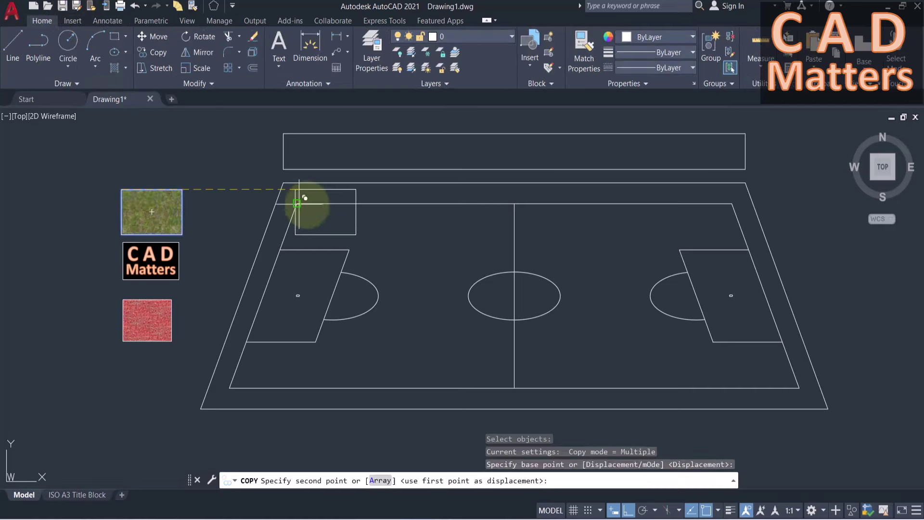
pyautogui.click(297, 203)
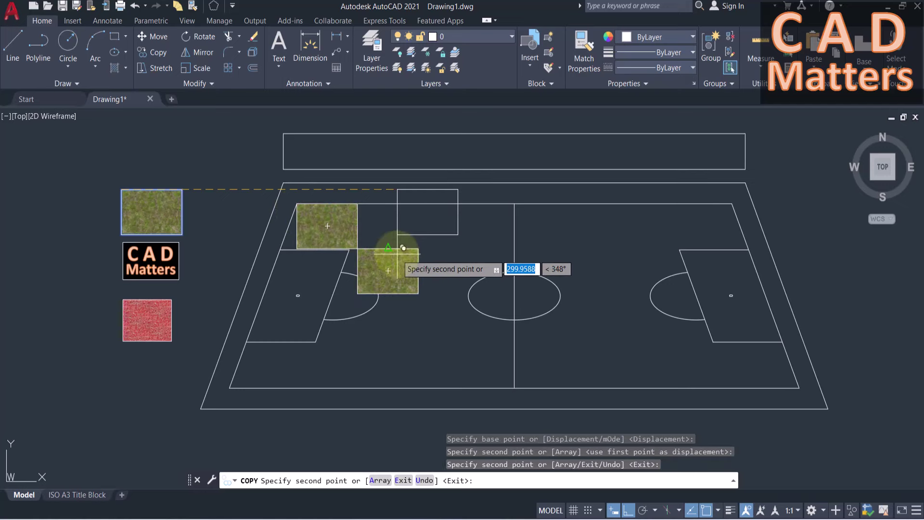
pyautogui.click(418, 249)
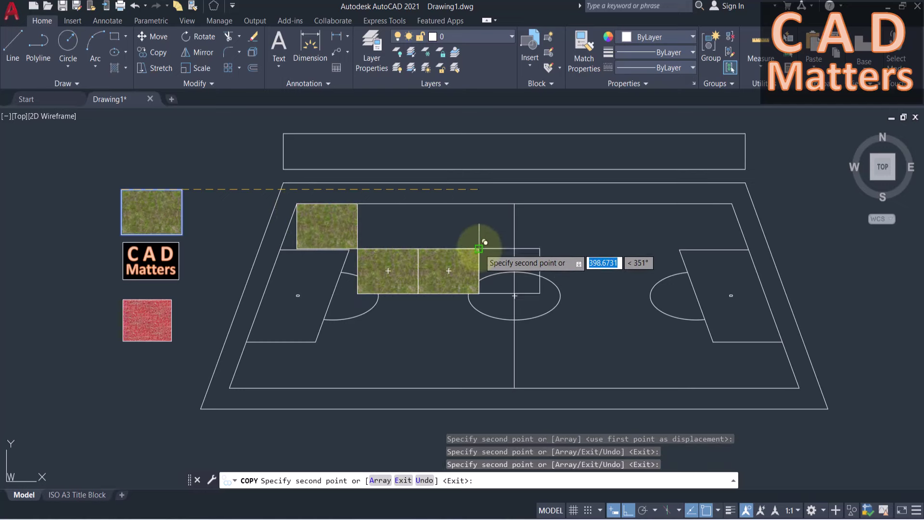
pyautogui.click(479, 249)
pyautogui.press('Escape')
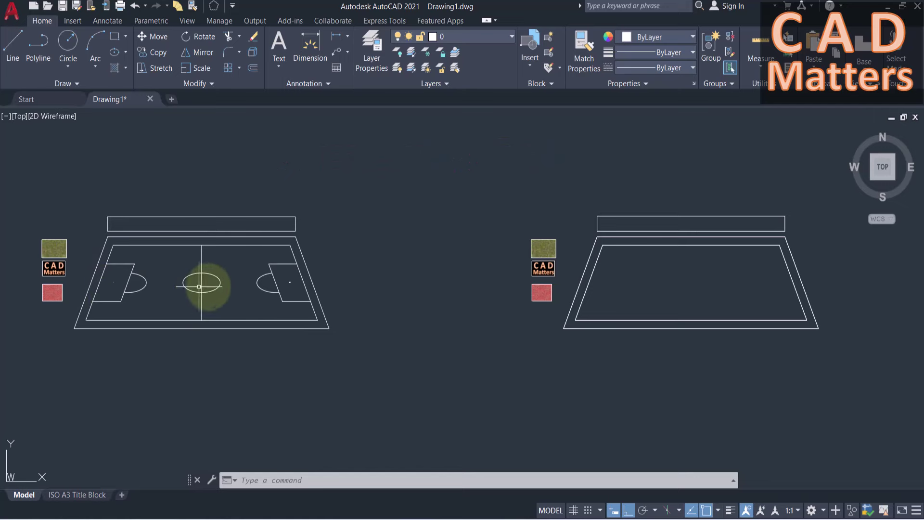
# Centre the plain pitch outline and start SuperHatch from the Express Tools tab
pyautogui.moveTo(829, 279); pyautogui.dragTo(634, 236, button='middle')
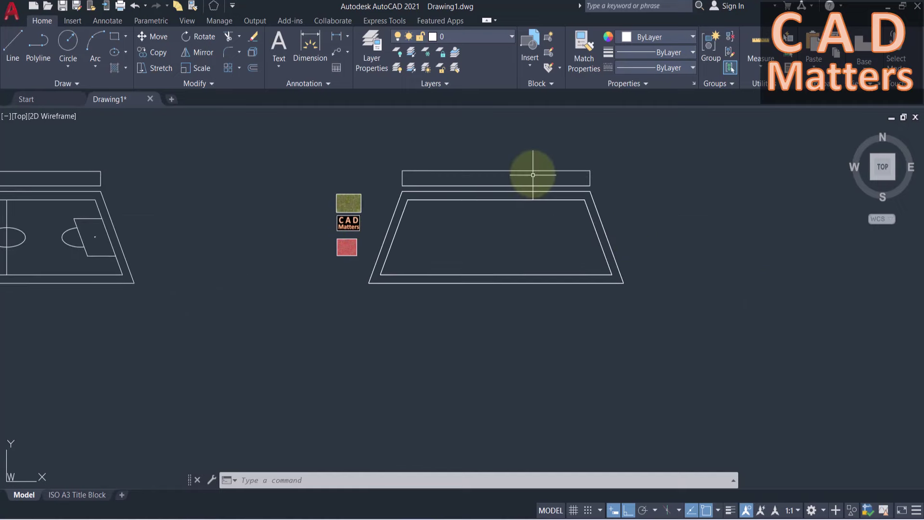
pyautogui.scroll(3, 533, 174)
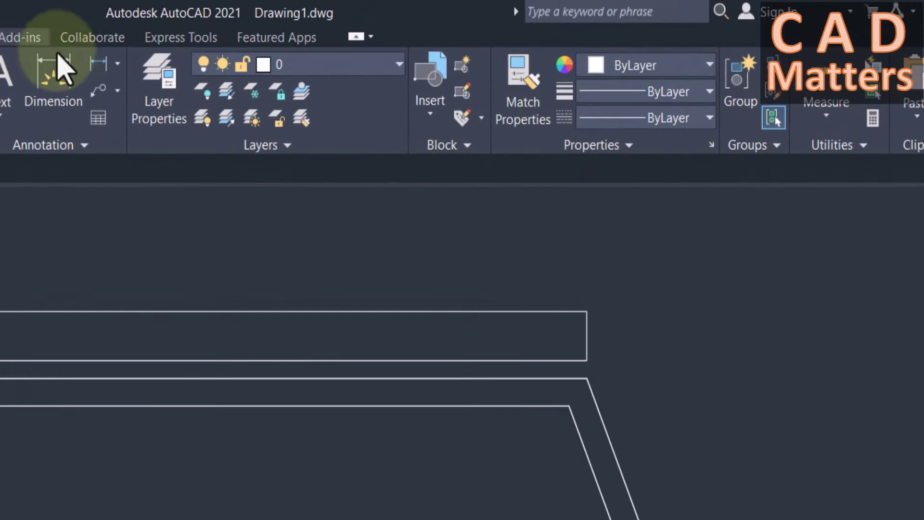
pyautogui.click(202, 39)
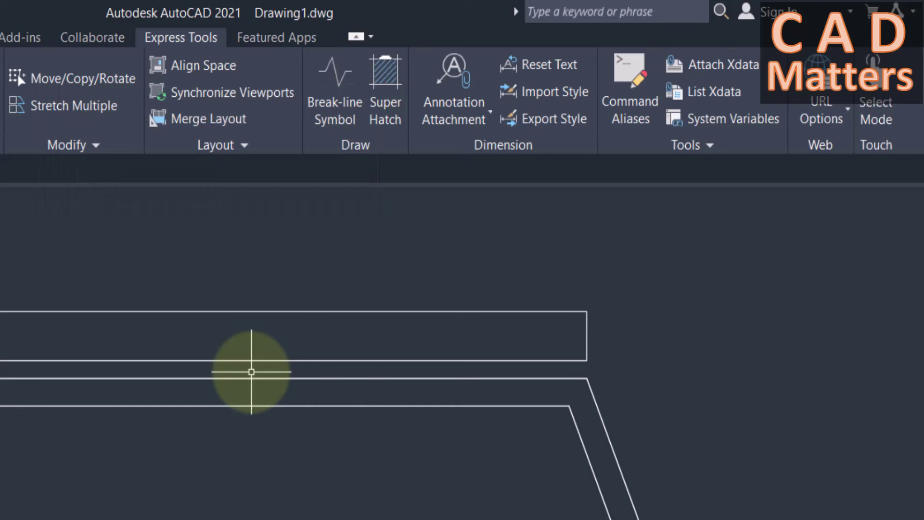
pyautogui.write('SUper')
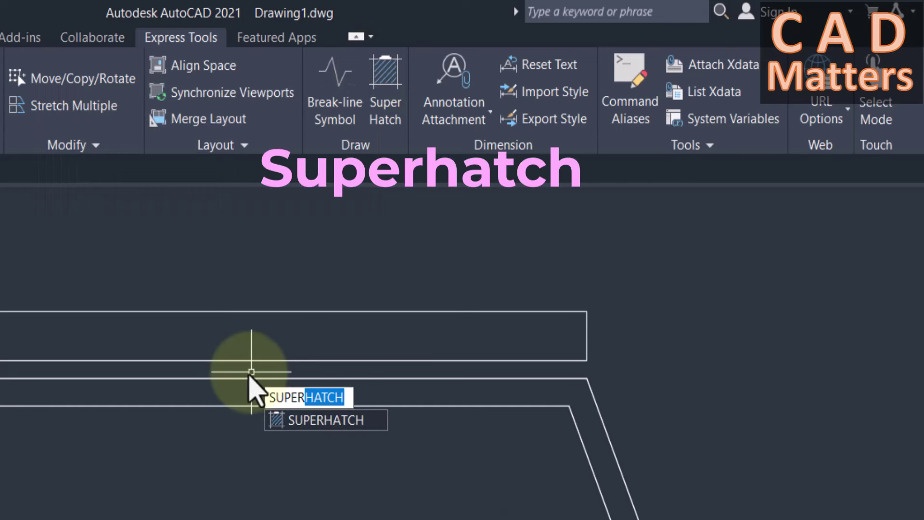
pyautogui.press('Return')
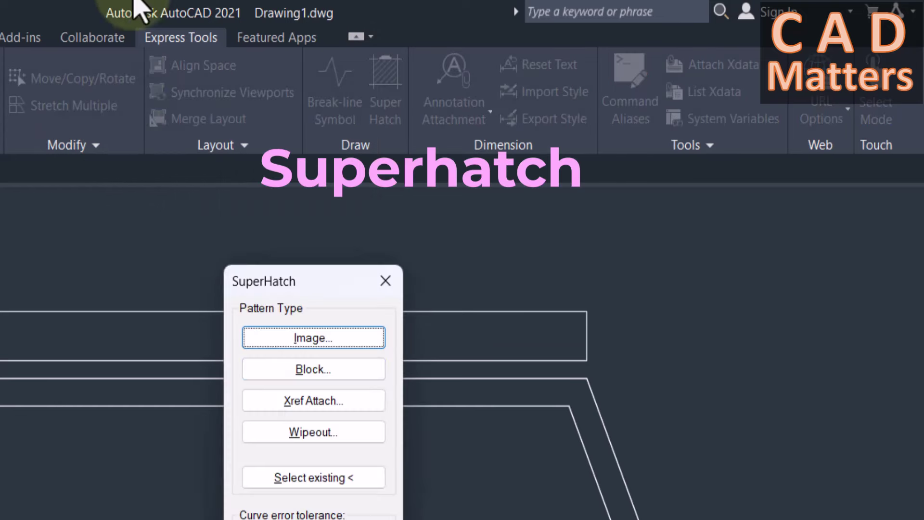
# SuperHatch the top rectangle using the existing CAD Matters image as the pattern
pyautogui.moveTo(341, 279); pyautogui.dragTo(765, 257)
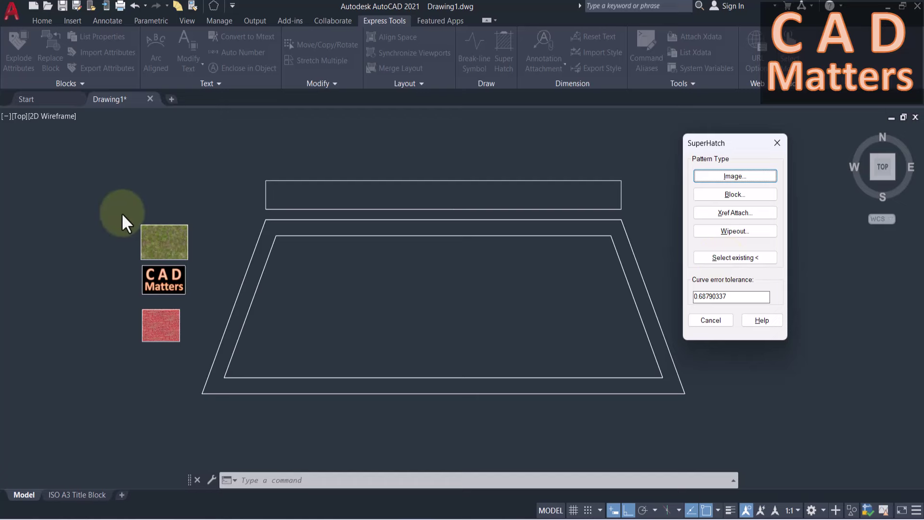
pyautogui.click(761, 259)
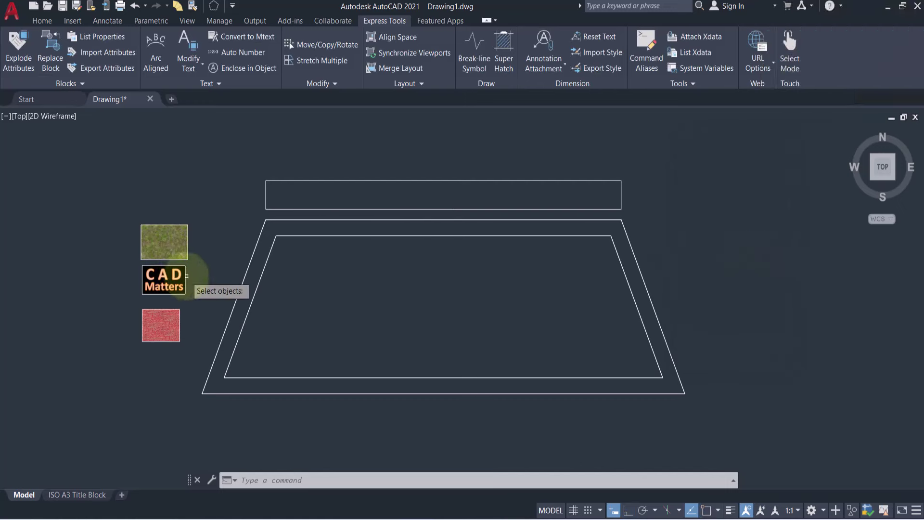
pyautogui.click(187, 276)
pyautogui.press('Return')
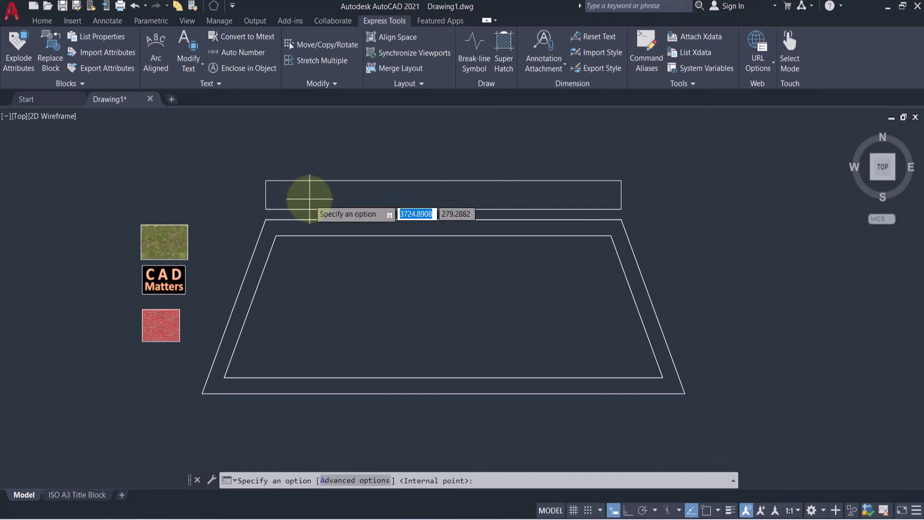
pyautogui.click(310, 199)
pyautogui.press('Return')
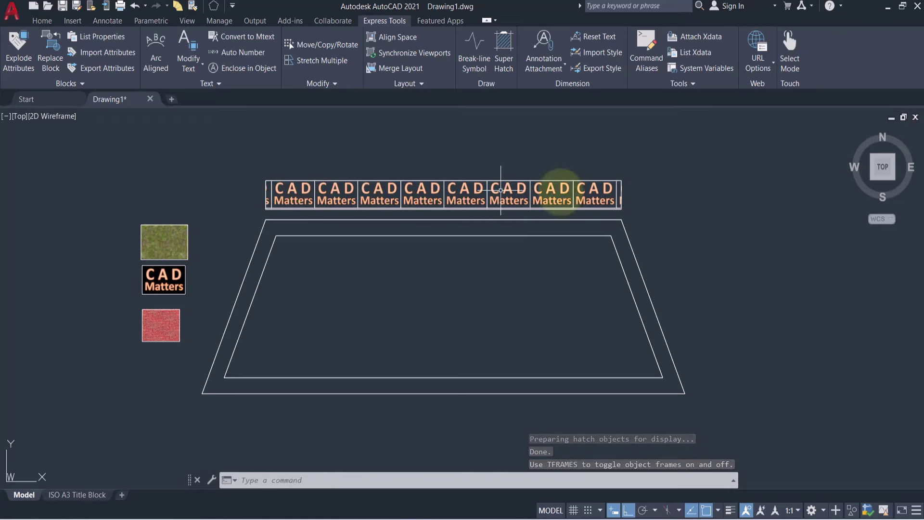
pyautogui.scroll(3, 597, 184)
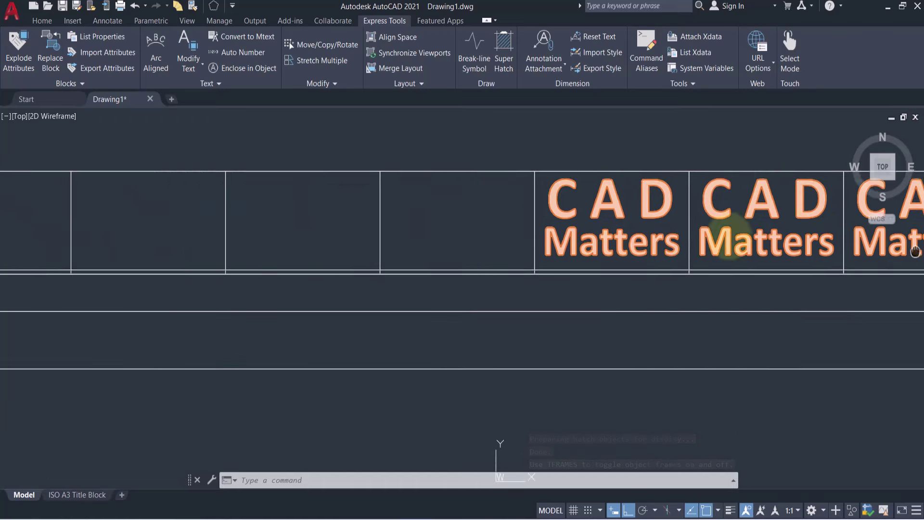
pyautogui.scroll(-3, 198, 209)
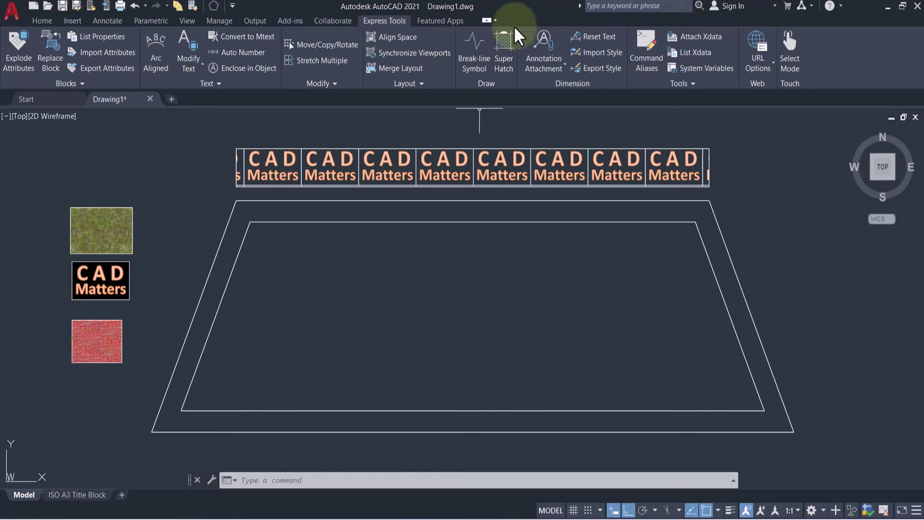
# SuperHatch the band between the two trapezoids using the existing red square image
pyautogui.click(506, 42)
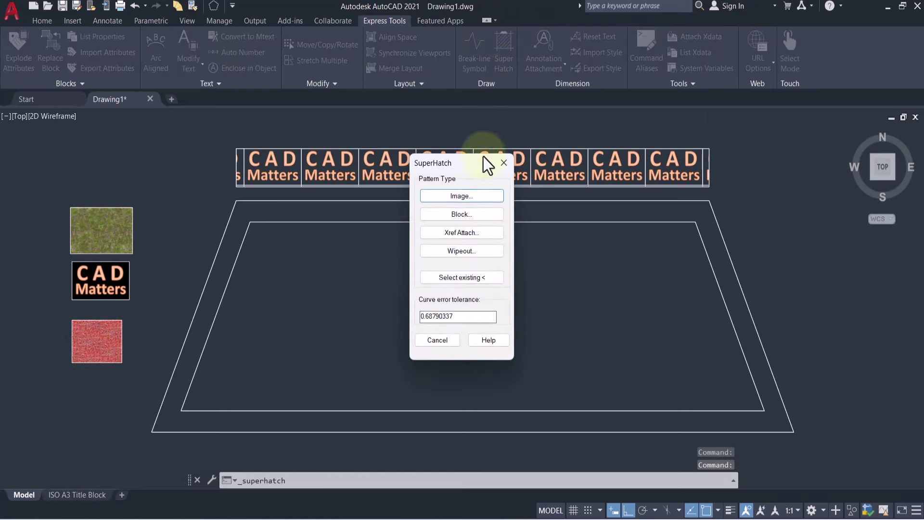
pyautogui.click(461, 277)
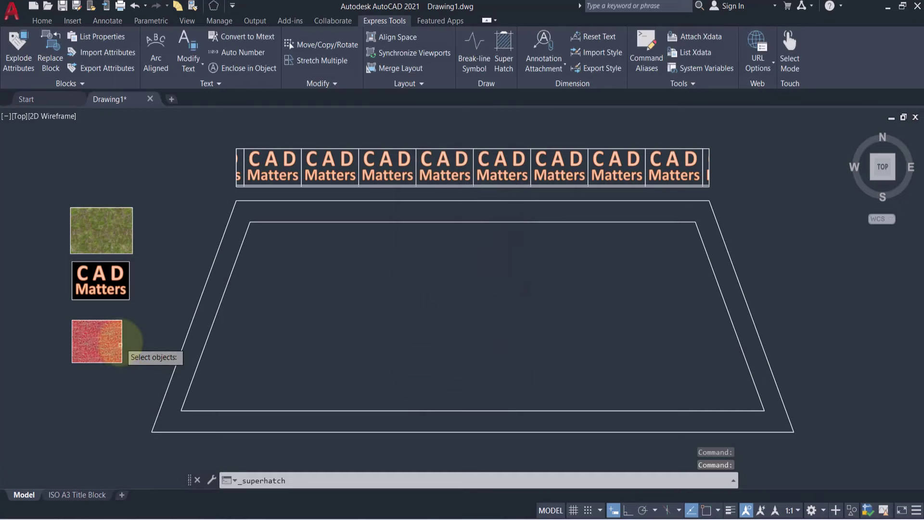
pyautogui.click(121, 337)
pyautogui.press('Return')
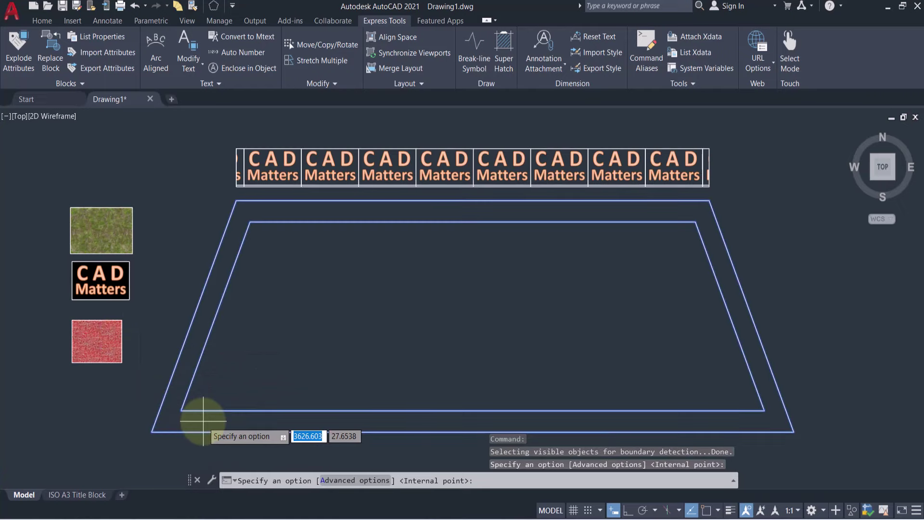
pyautogui.click(205, 418)
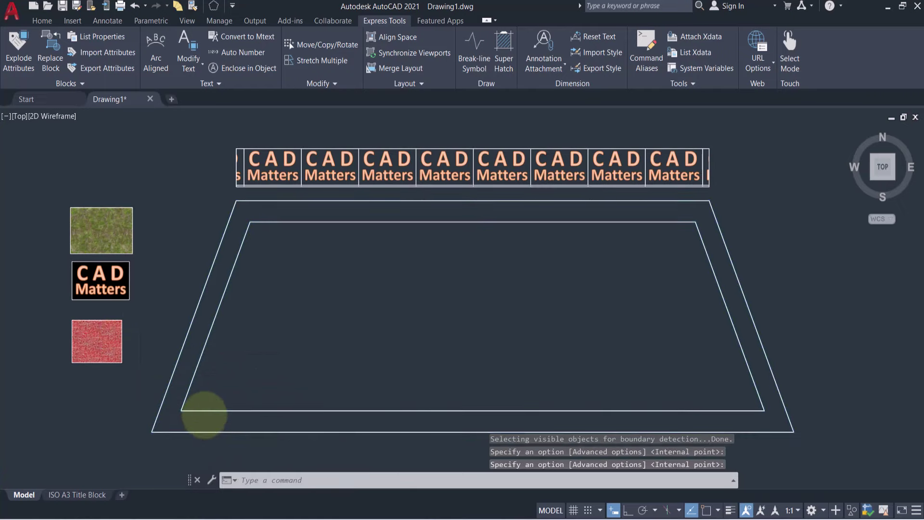
pyautogui.press('Return')
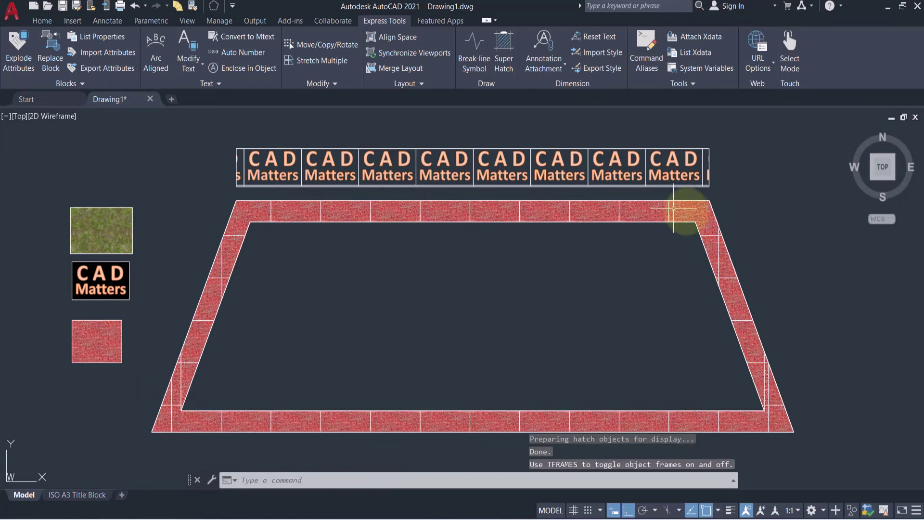
pyautogui.scroll(5, 711, 215)
pyautogui.scroll(4, 554, 264)
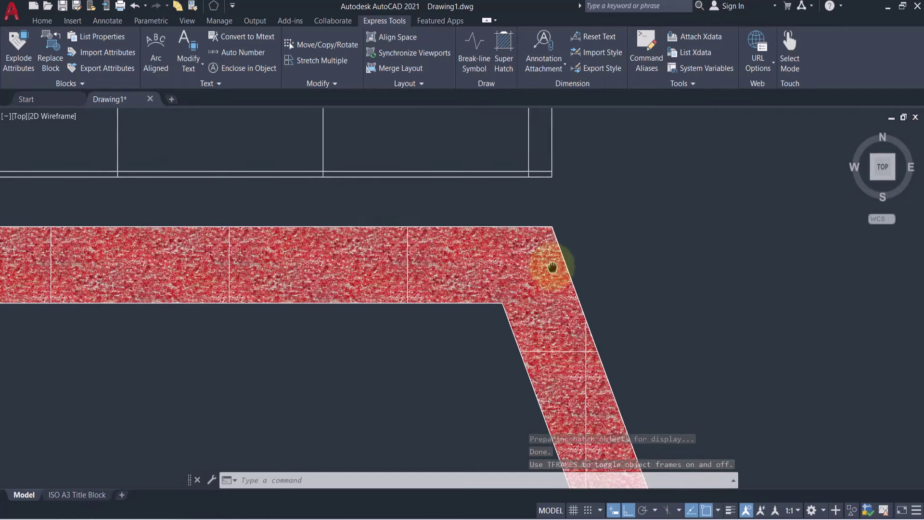
pyautogui.scroll(-3, 517, 299)
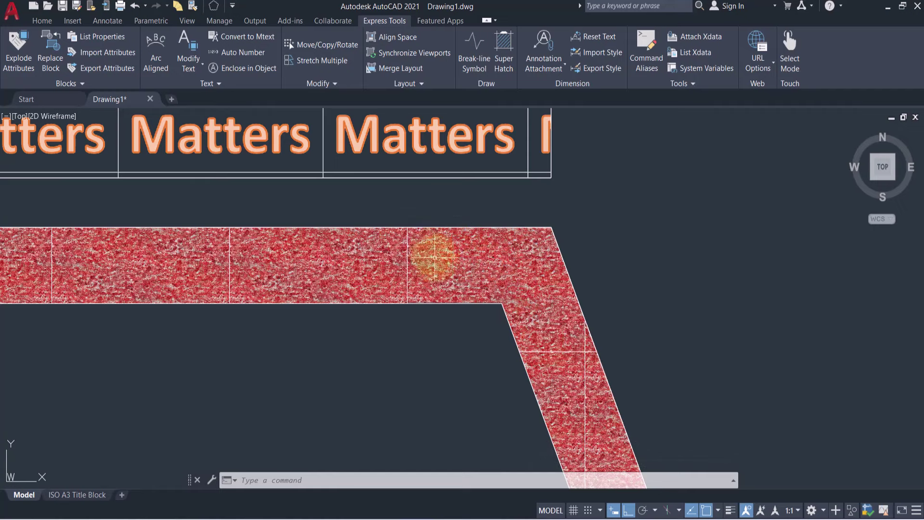
# Set the colour of the red track hatch images to red
pyautogui.click(407, 260)
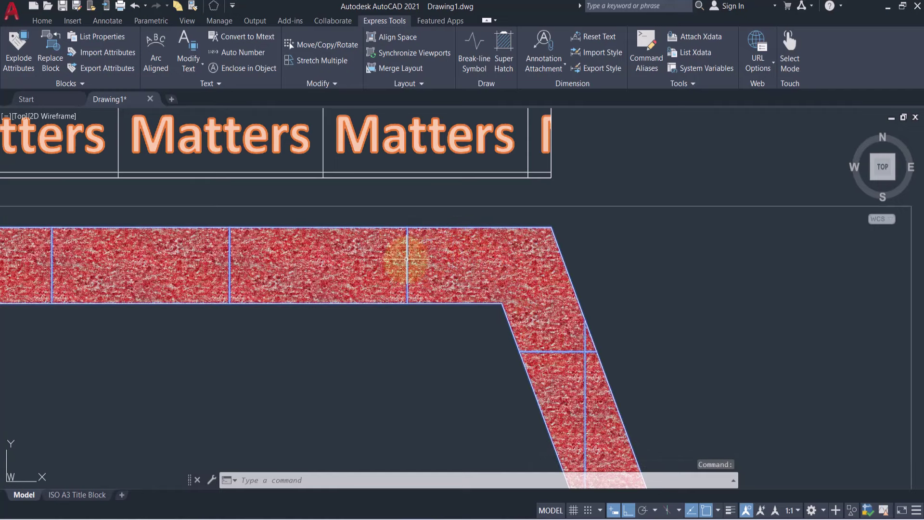
pyautogui.click(42, 21)
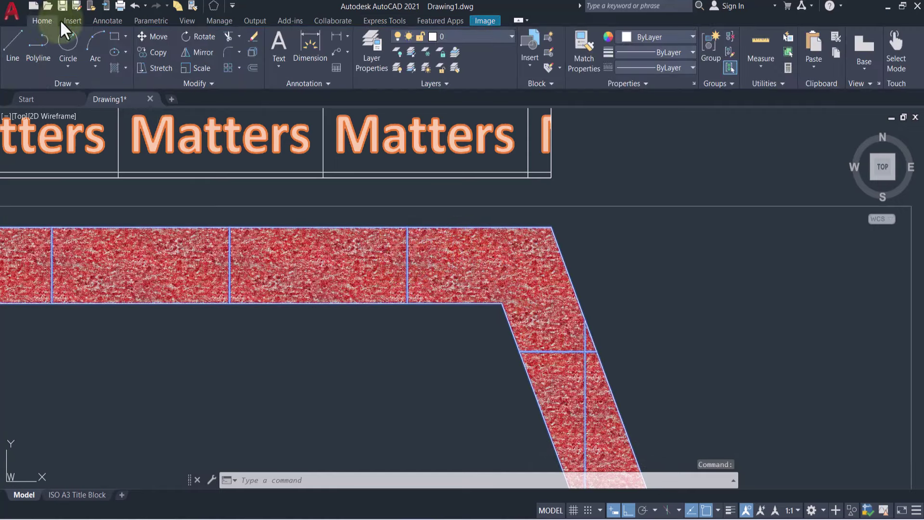
pyautogui.click(687, 33)
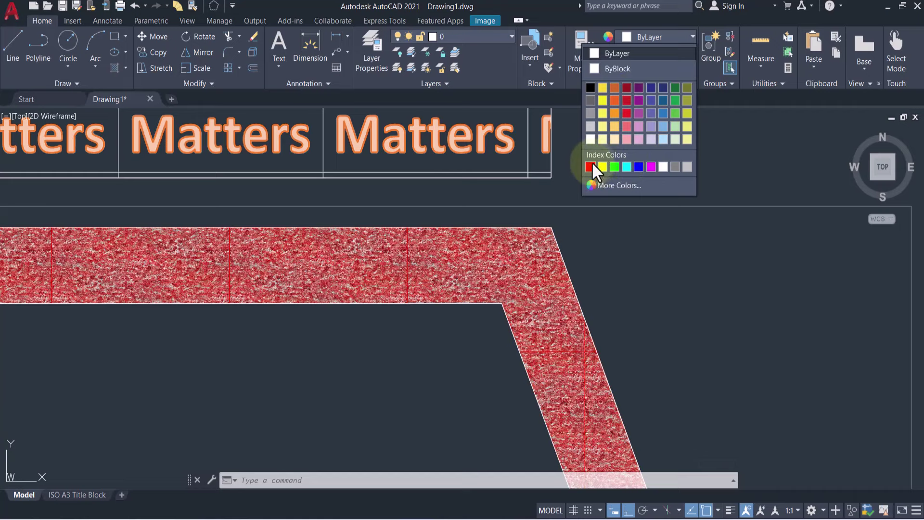
pyautogui.click(624, 125)
# Clear the selection and zoom out to show the whole track and banner
pyautogui.press('Escape')
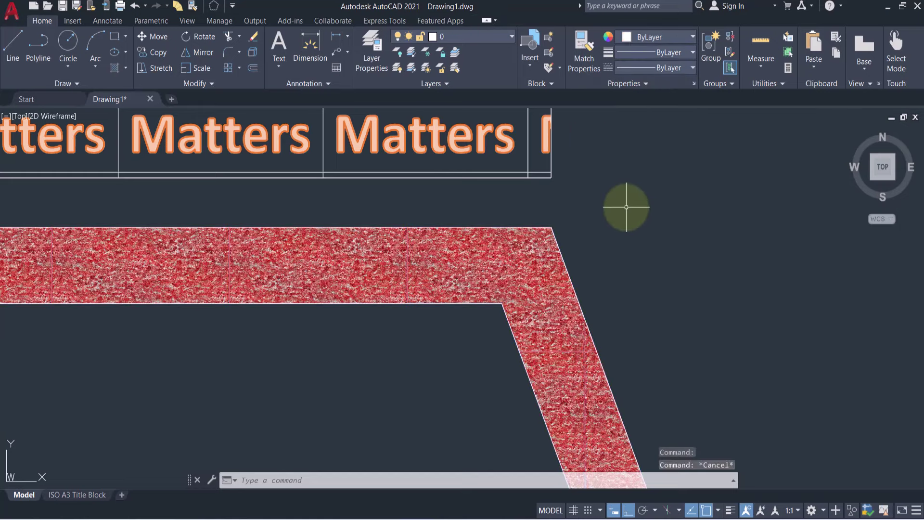
pyautogui.scroll(-3, 560, 165)
pyautogui.scroll(-3, 560, 165)
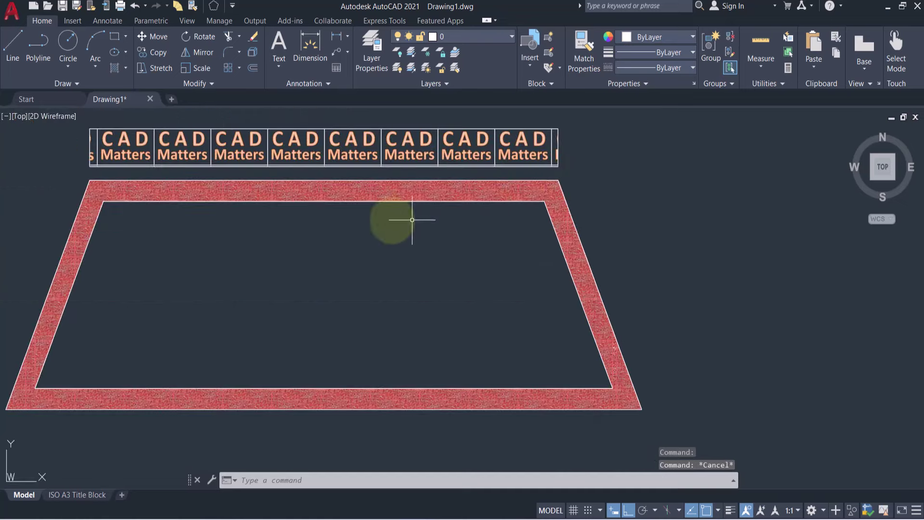
pyautogui.moveTo(392, 217)
pyautogui.mouseDown(button='middle')
pyautogui.moveTo(522, 212)
pyautogui.moveTo(526, 237)
pyautogui.moveTo(498, 234)
pyautogui.mouseUp(button='middle')
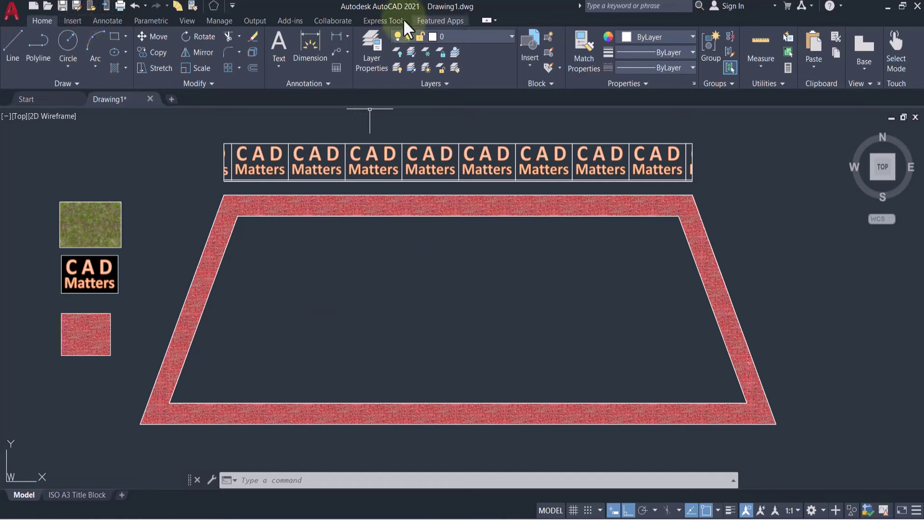
# SuperHatch the area inside the track using the existing grass swatch as the pattern
pyautogui.click(389, 19)
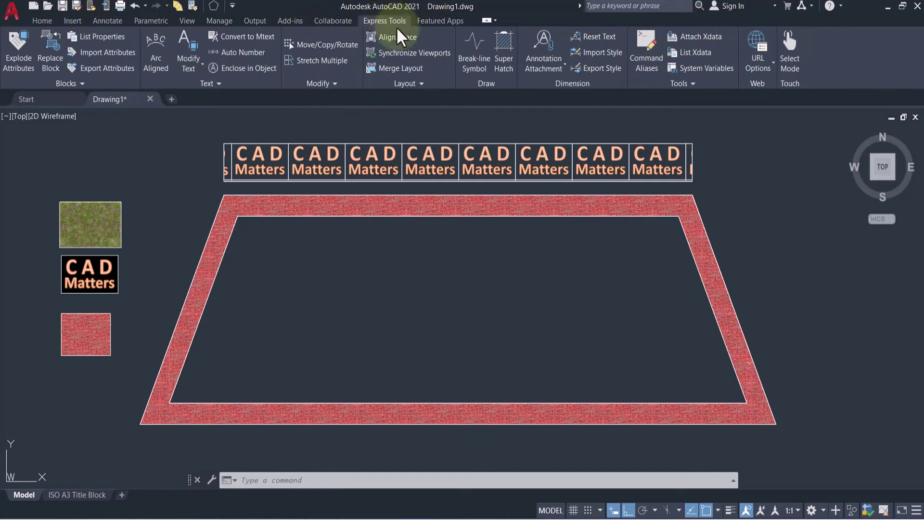
pyautogui.click(505, 48)
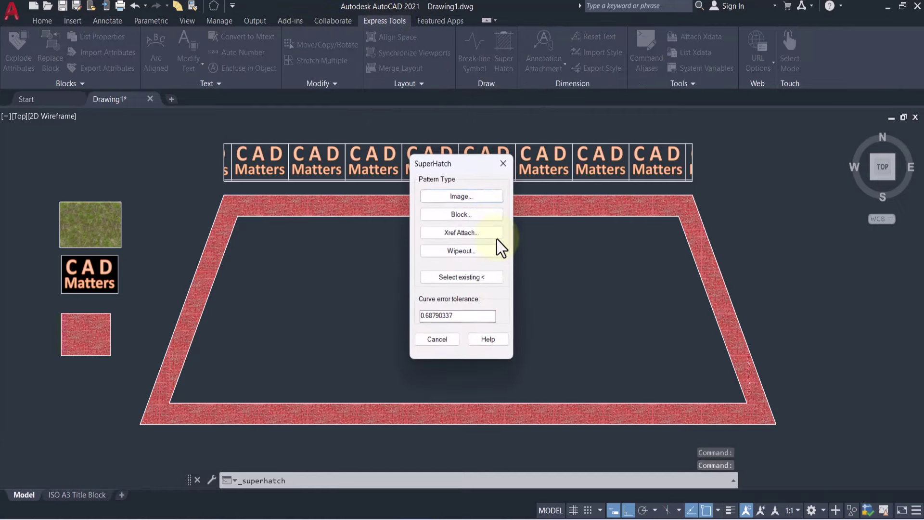
pyautogui.click(475, 278)
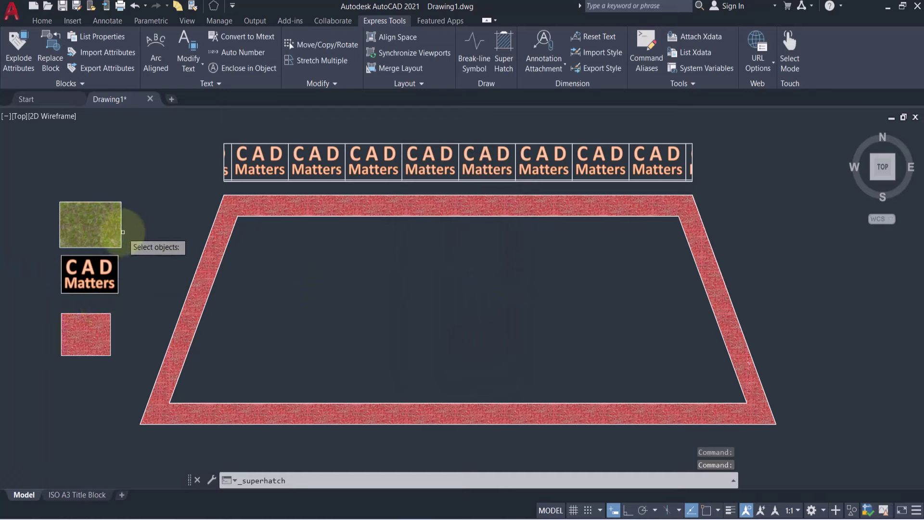
pyautogui.click(120, 228)
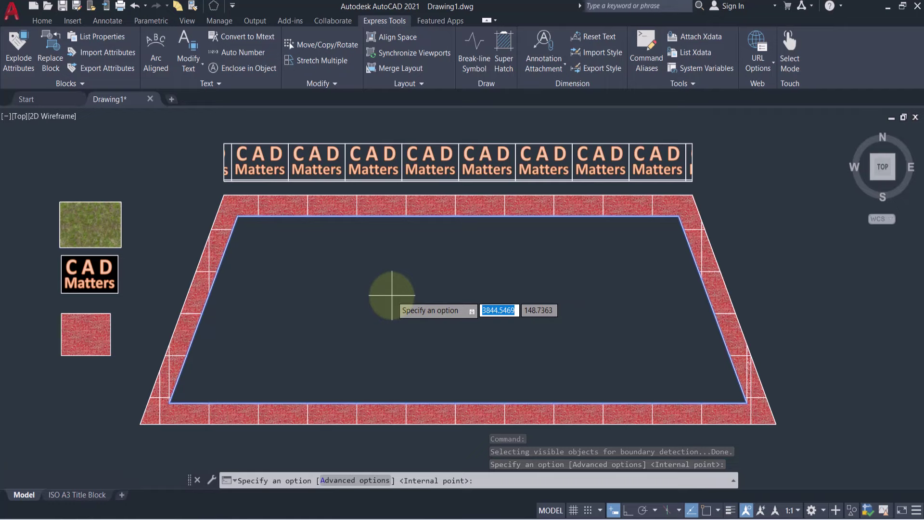
pyautogui.click(392, 295)
pyautogui.press('Return')
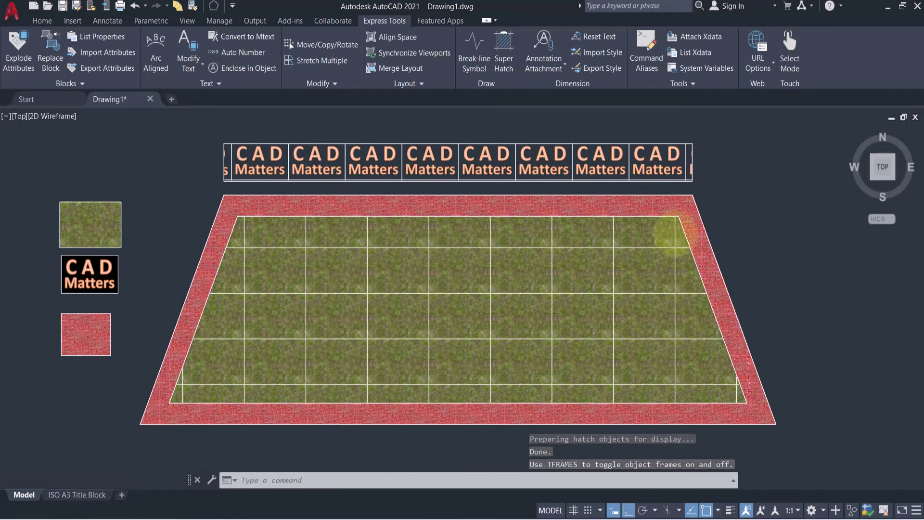
pyautogui.scroll(3, 645, 241)
# Select the grass hatch image, open its Color options, then clear the selection and zoom out
pyautogui.scroll(3, 358, 332)
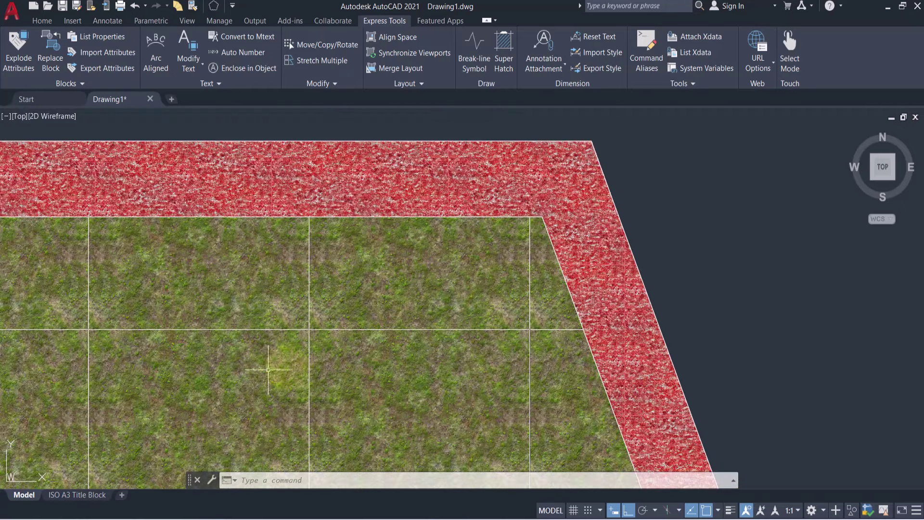
pyautogui.click(309, 337)
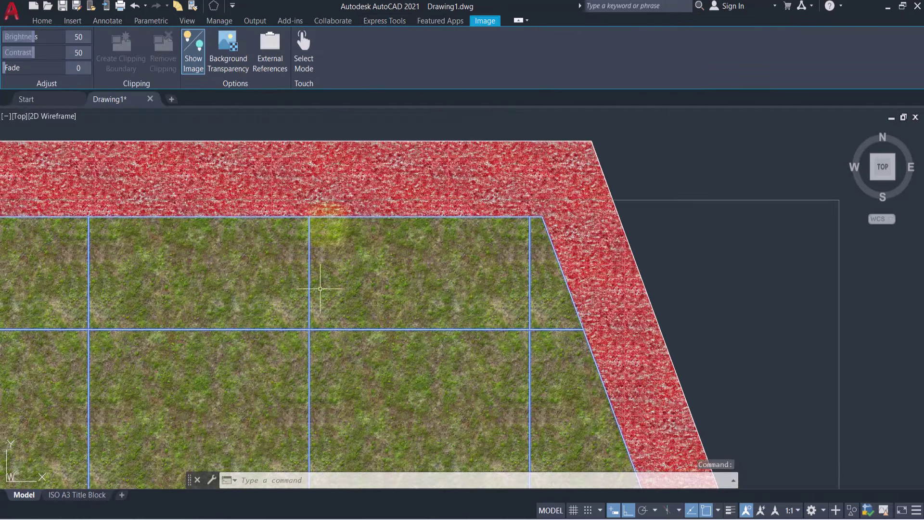
pyautogui.click(46, 21)
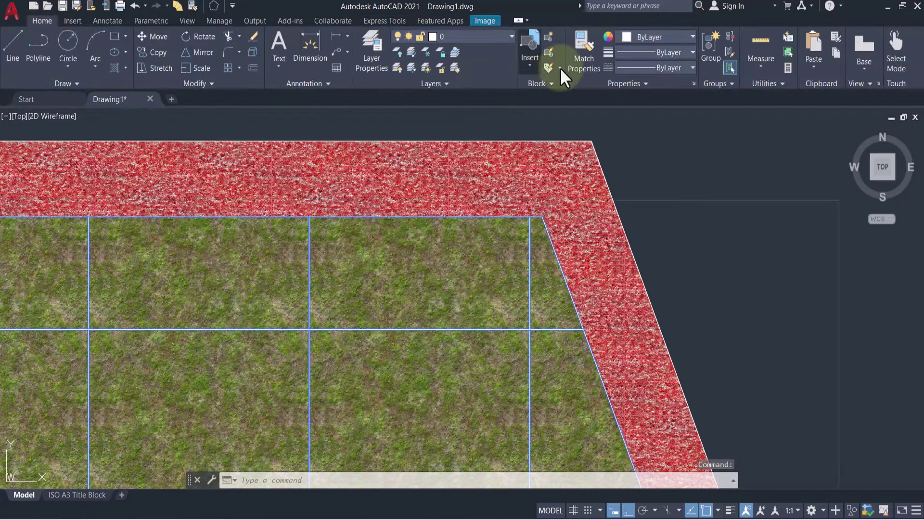
pyautogui.click(636, 33)
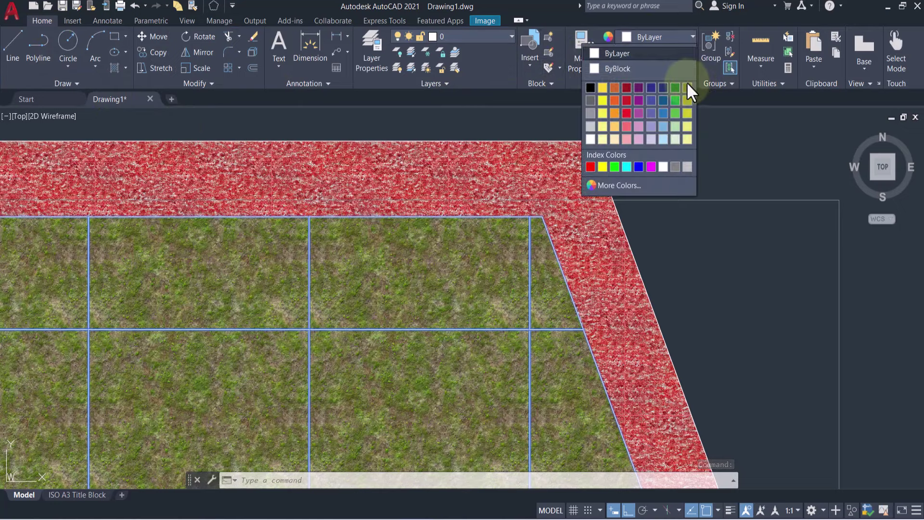
pyautogui.press('Escape')
pyautogui.press('Escape')
pyautogui.press('Escape')
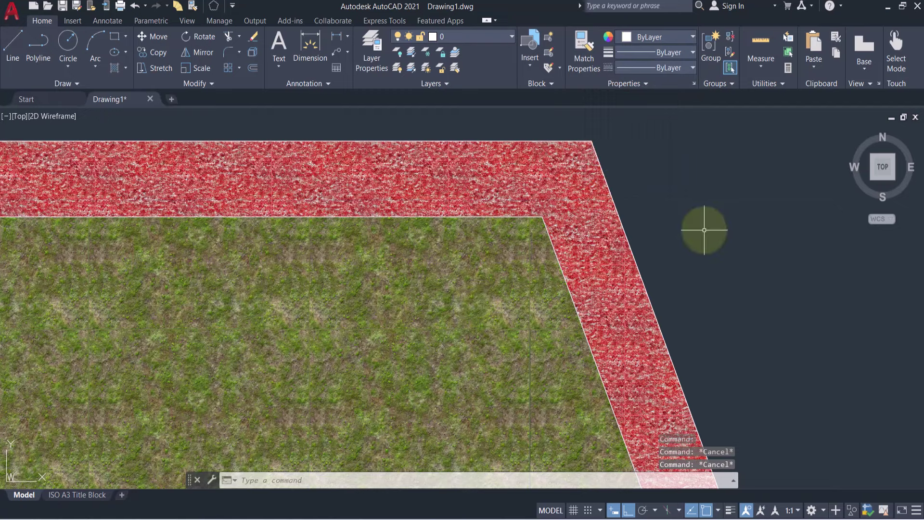
pyautogui.scroll(-3, 668, 219)
# Window-select the whole white pitch line drawing for copying
pyautogui.scroll(-3, 653, 253)
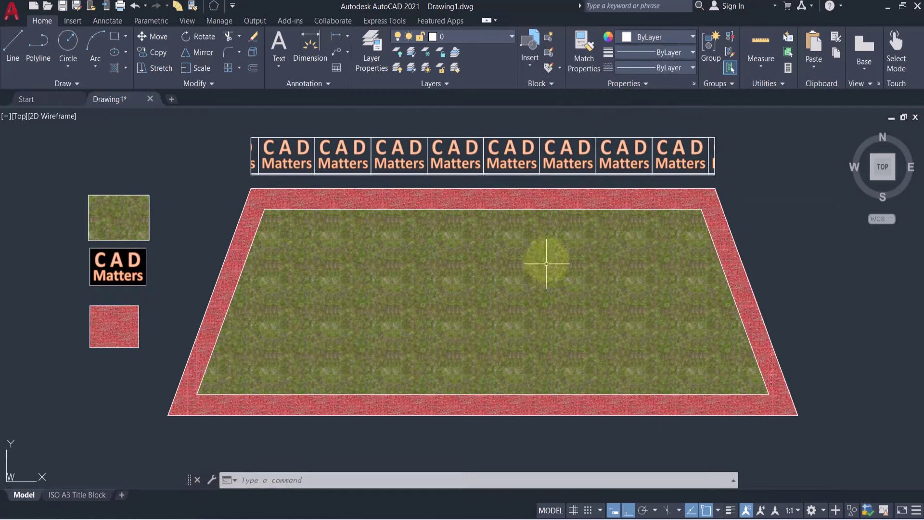
pyautogui.scroll(-2, 547, 260)
pyautogui.moveTo(392, 282); pyautogui.dragTo(672, 280, button='middle')
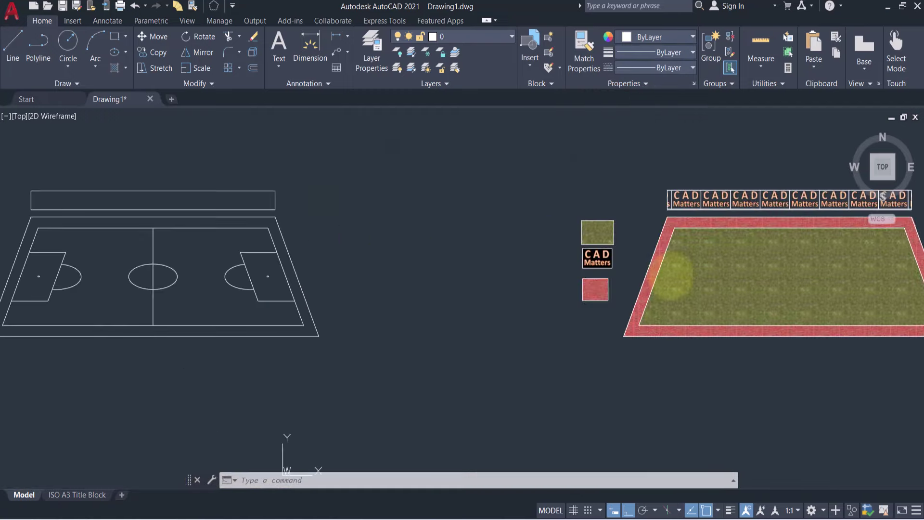
pyautogui.moveTo(347, 299); pyautogui.dragTo(460, 280, button='middle')
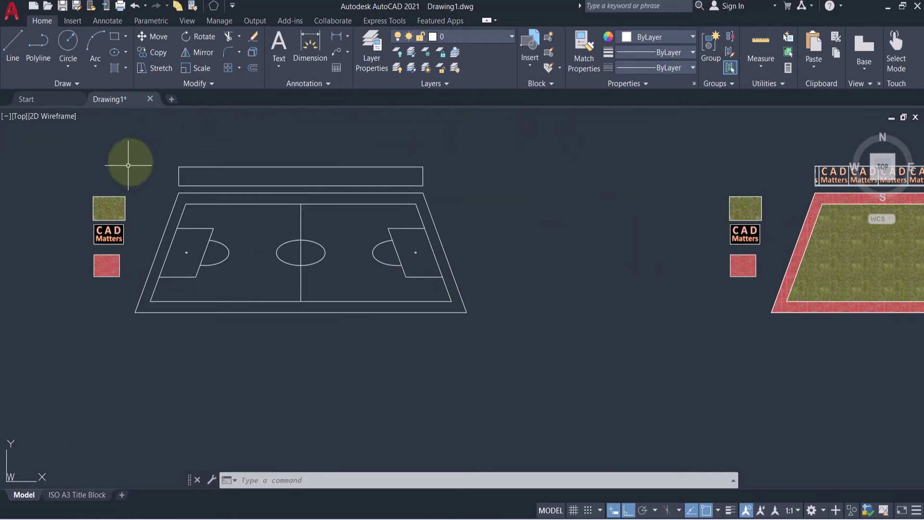
pyautogui.write('copy')
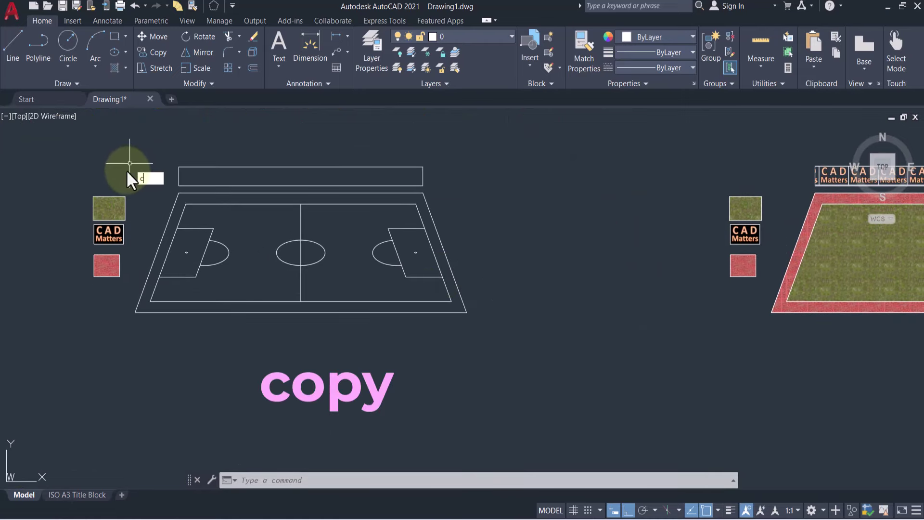
pyautogui.press('Return')
pyautogui.click(129, 162)
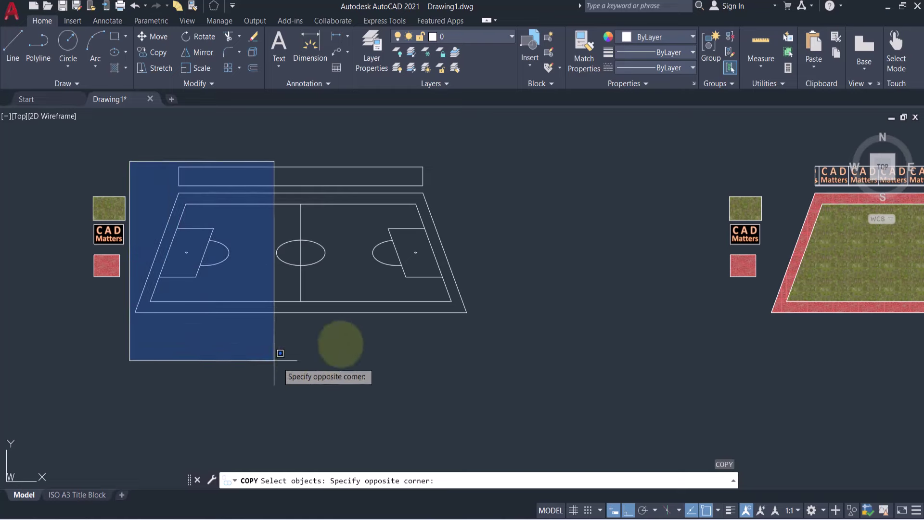
pyautogui.click(504, 332)
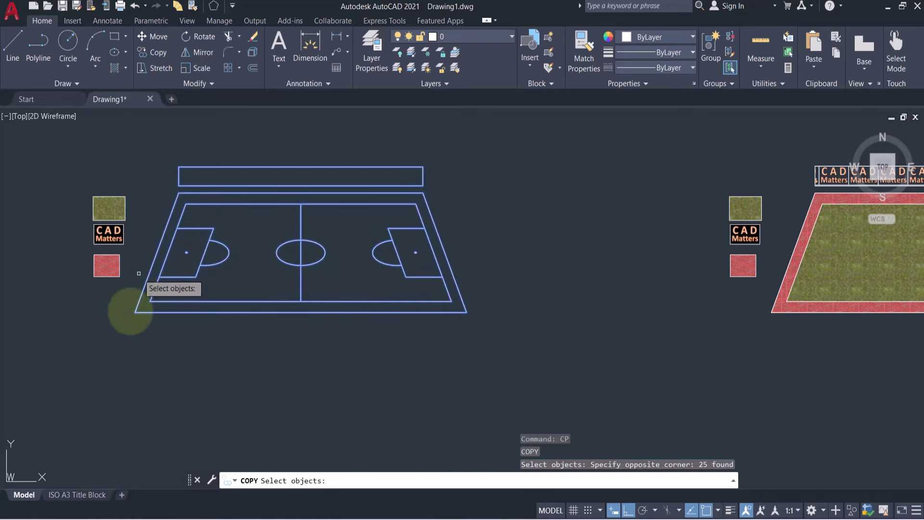
pyautogui.press('Return')
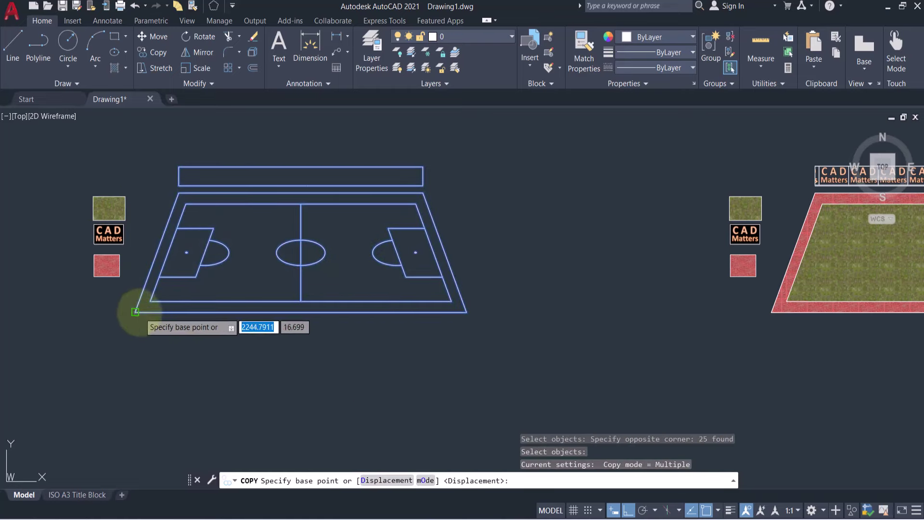
# Copy the pitch lines from their bottom-left corner onto the textured field's corner
pyautogui.click(134, 312)
pyautogui.moveTo(666, 298)
pyautogui.mouseDown(button='middle')
pyautogui.moveTo(252, 283)
pyautogui.moveTo(221, 320)
pyautogui.mouseUp(button='middle')
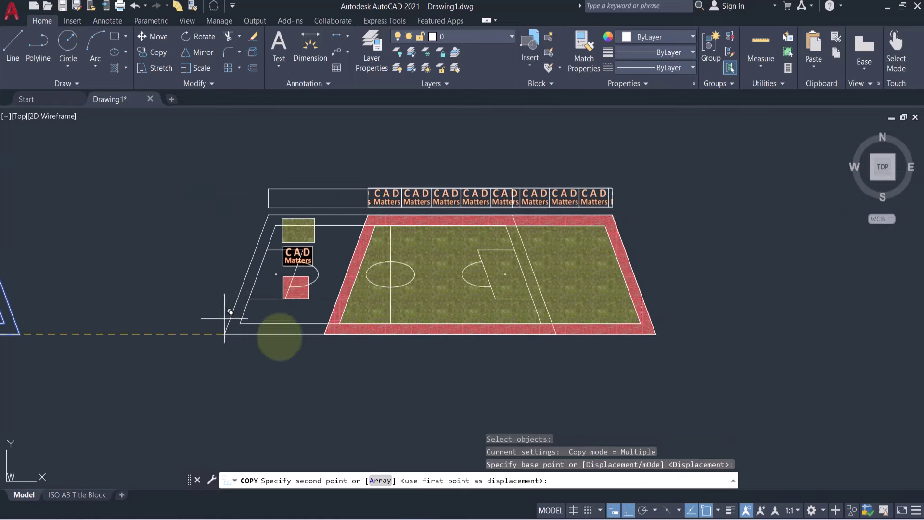
pyautogui.click(322, 341)
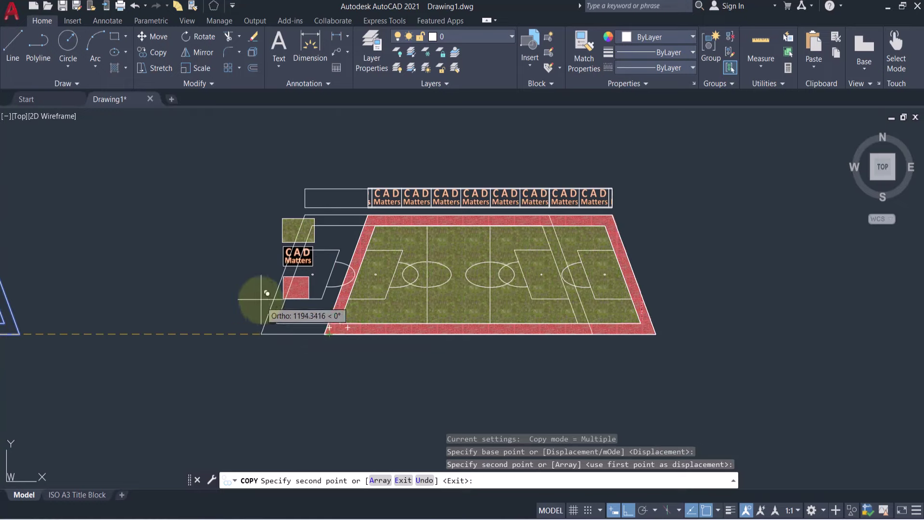
pyautogui.press('Escape')
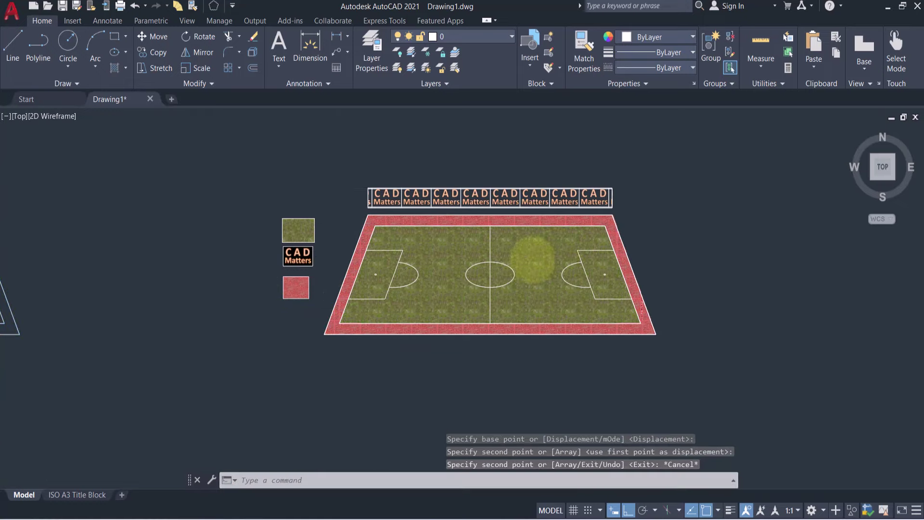
pyautogui.scroll(4, 526, 265)
pyautogui.scroll(-1, 554, 255)
pyautogui.moveTo(588, 248); pyautogui.dragTo(573, 253, button='middle')
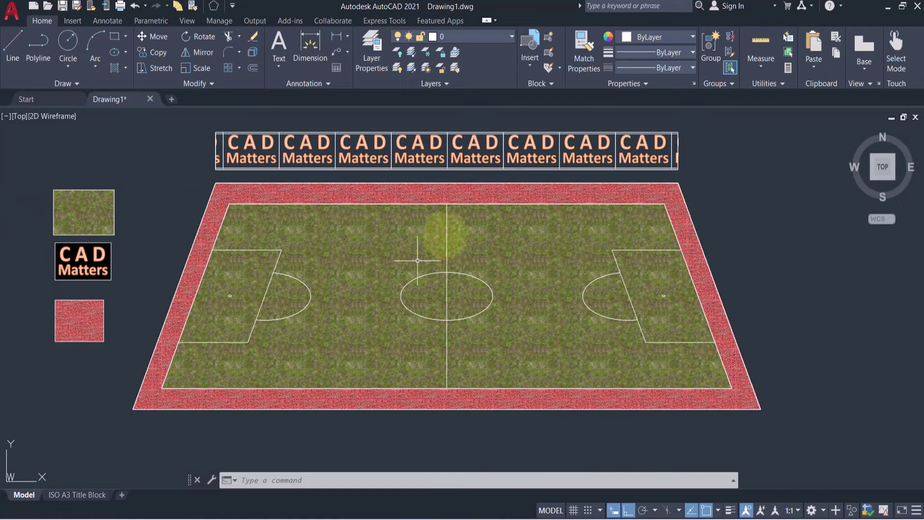
# Send the grass hatch image behind the white pitch lines
pyautogui.click(466, 228)
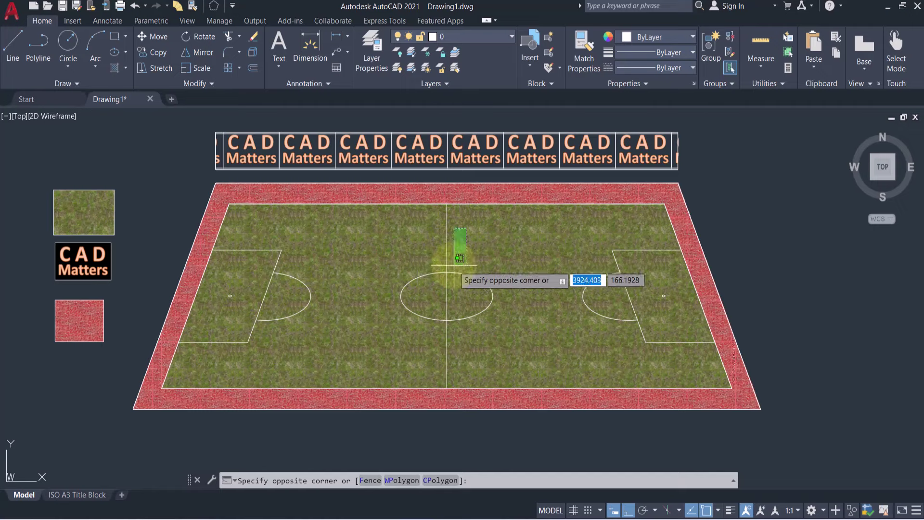
pyautogui.click(458, 260)
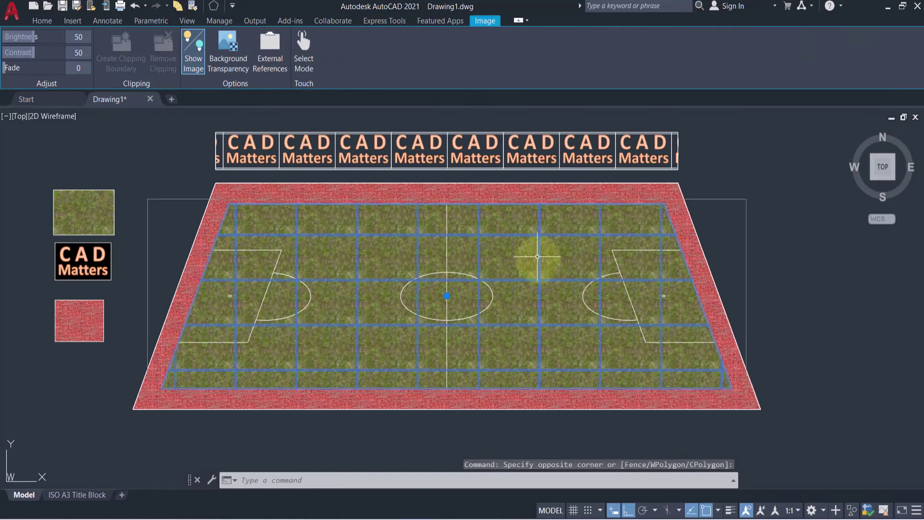
pyautogui.rightClick(501, 217)
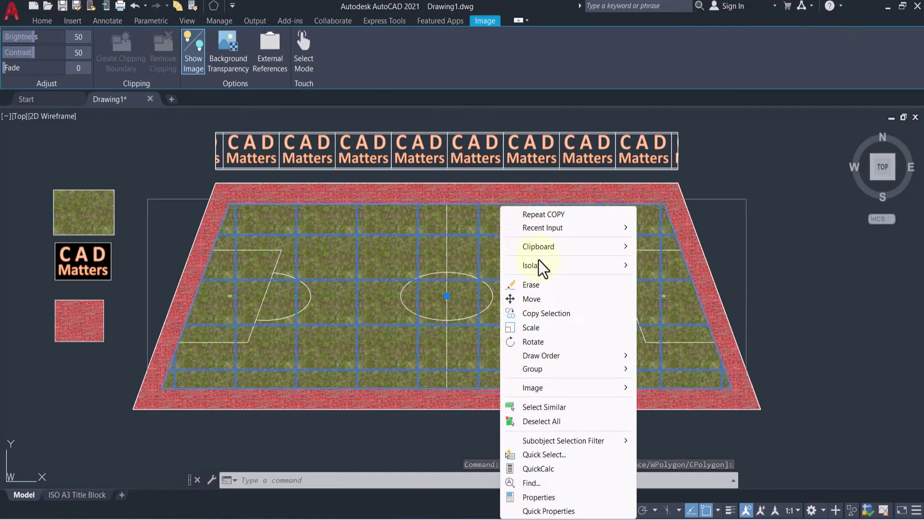
pyautogui.moveTo(541, 357)
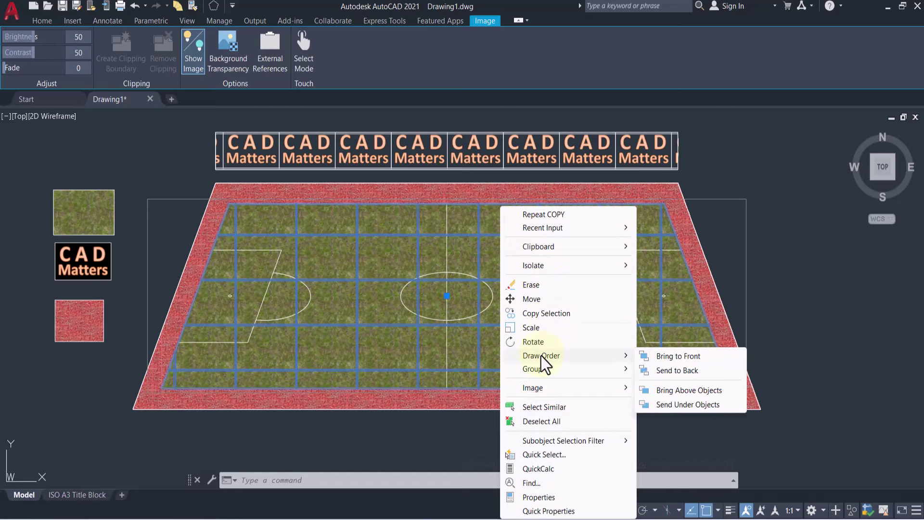
pyautogui.click(672, 372)
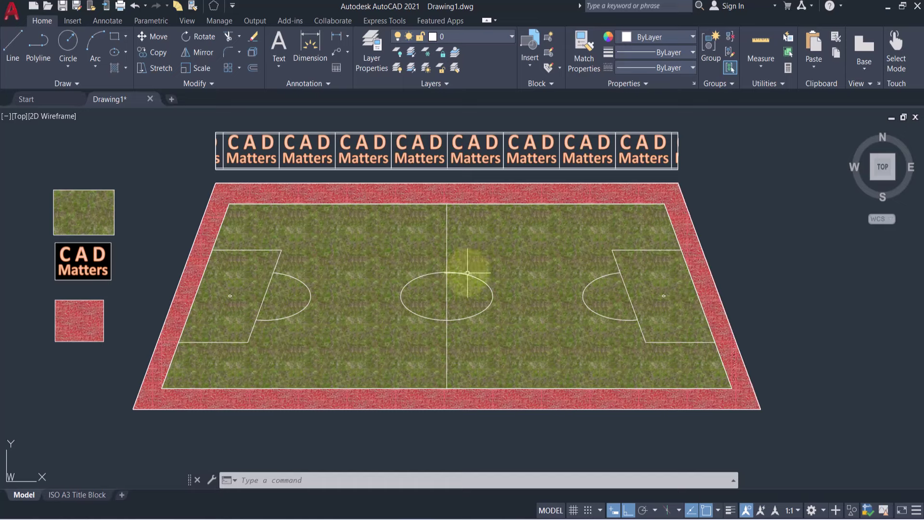
pyautogui.click(468, 273)
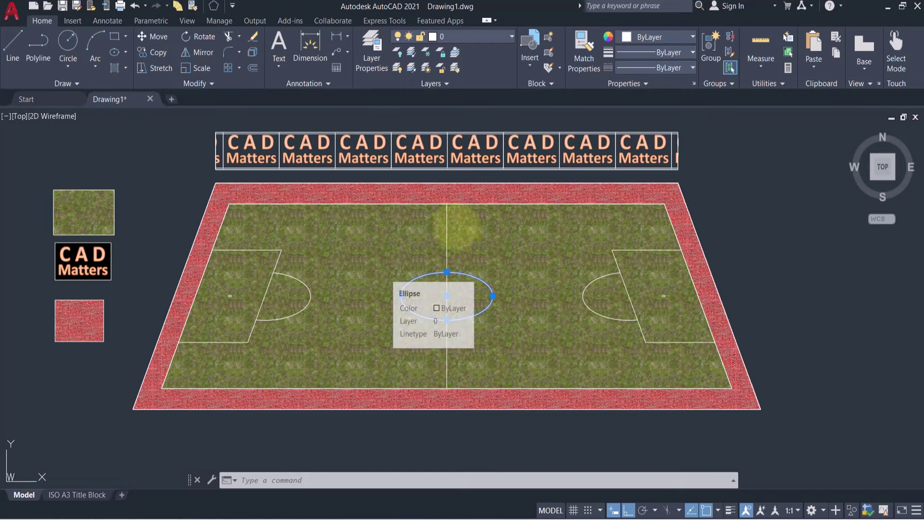
pyautogui.press('Escape')
pyautogui.press('Escape')
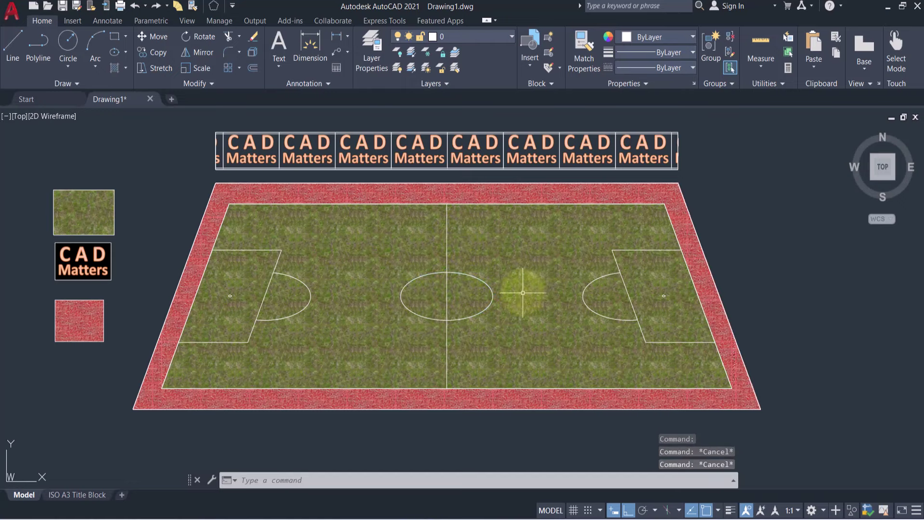
pyautogui.moveTo(524, 272); pyautogui.dragTo(512, 272, button='middle')
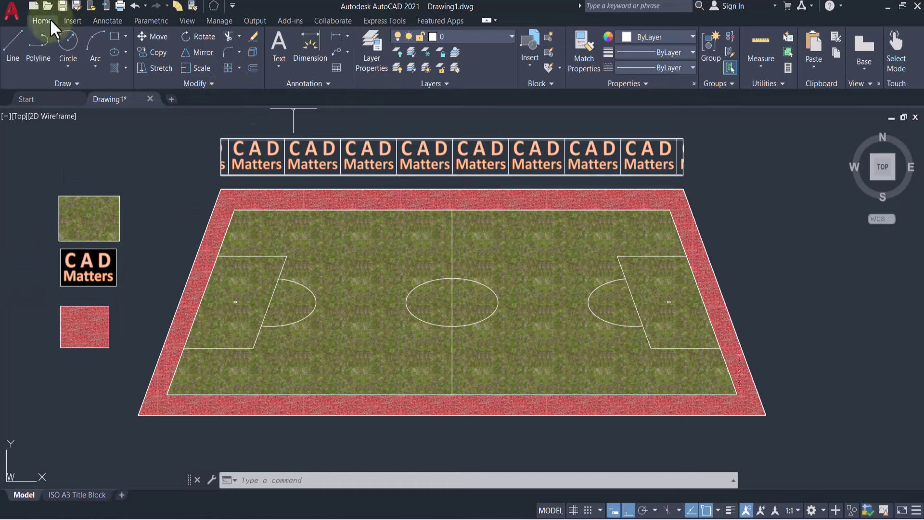
pyautogui.click(376, 21)
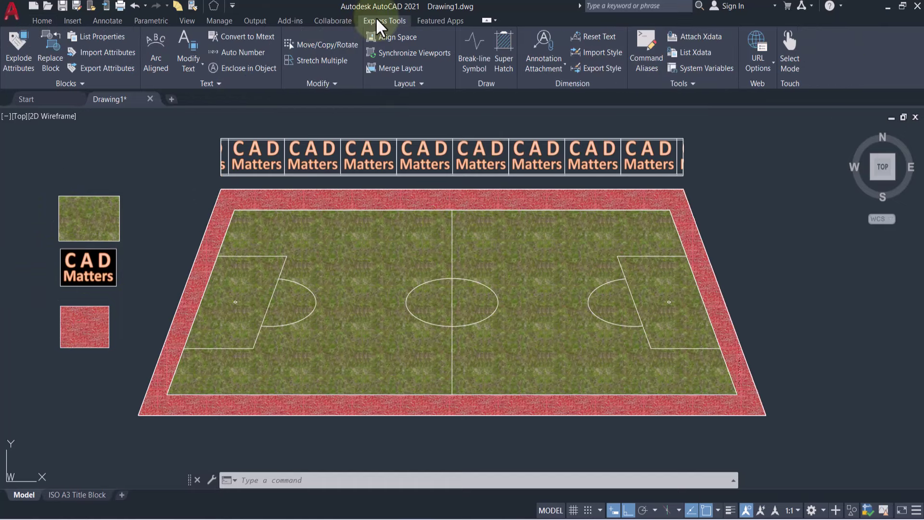
pyautogui.click(497, 64)
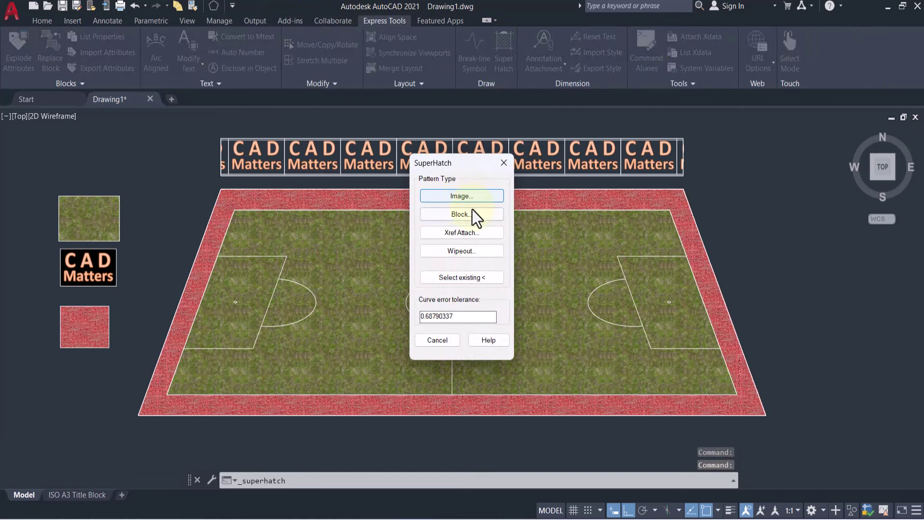
pyautogui.click(467, 196)
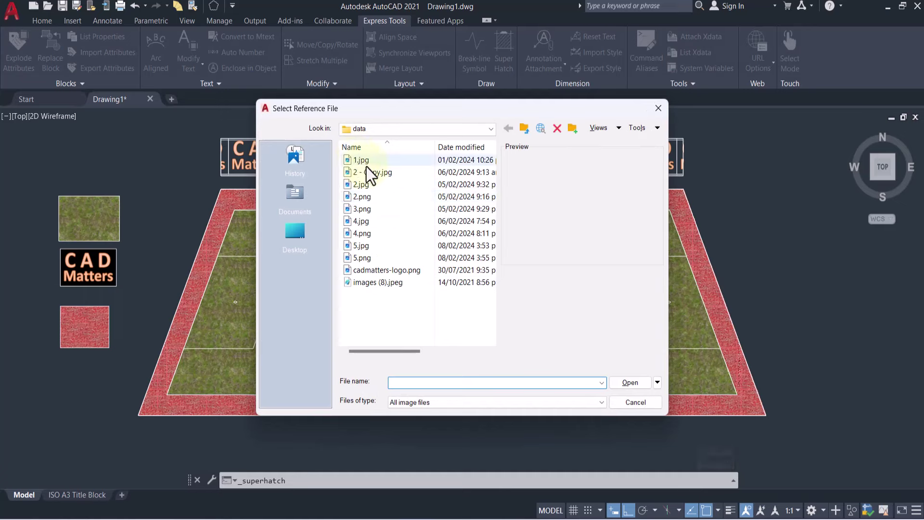
pyautogui.click(365, 164)
pyautogui.click(366, 169)
pyautogui.click(372, 197)
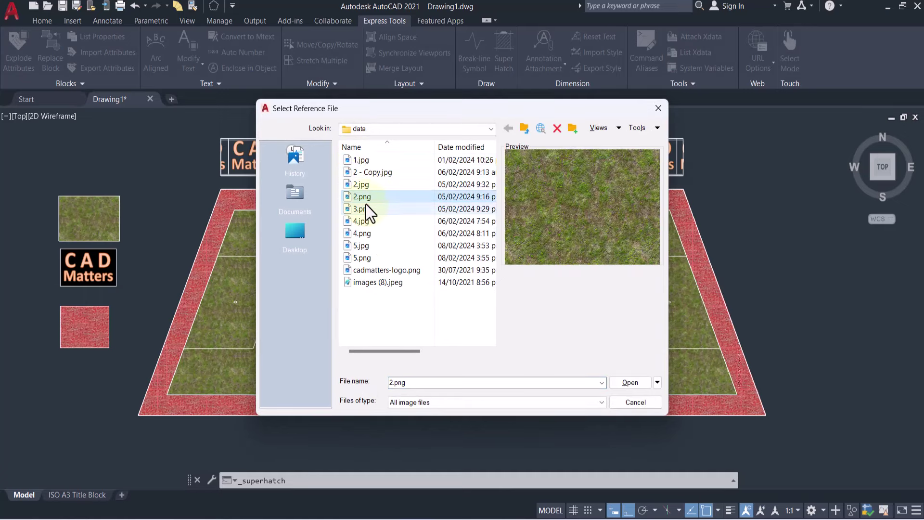
pyautogui.click(367, 209)
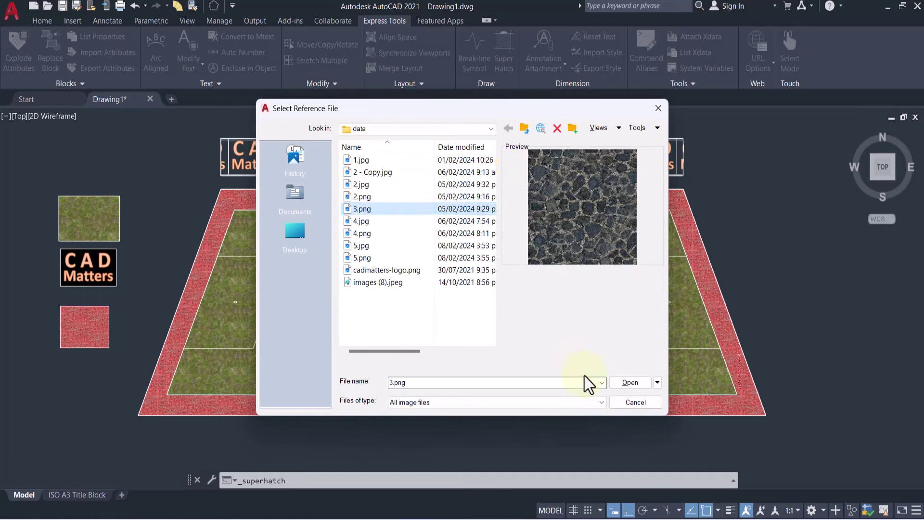
pyautogui.click(630, 382)
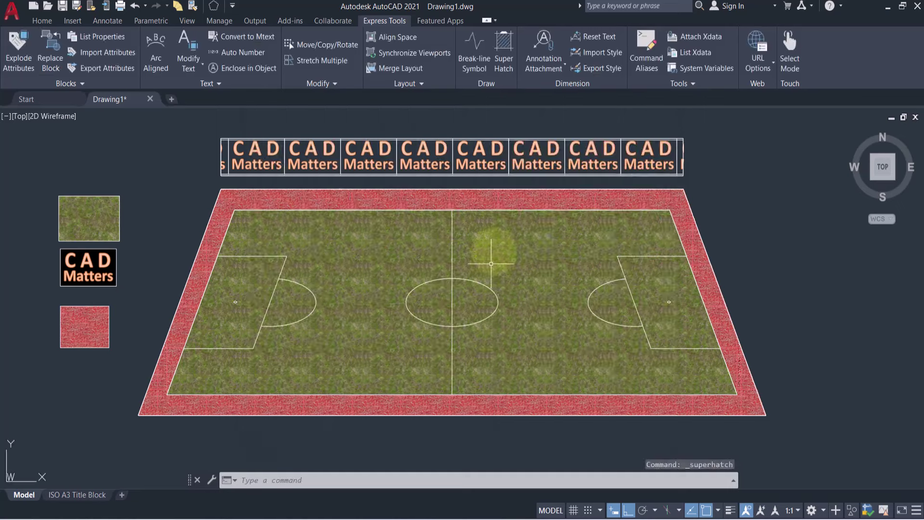
pyautogui.click(76, 19)
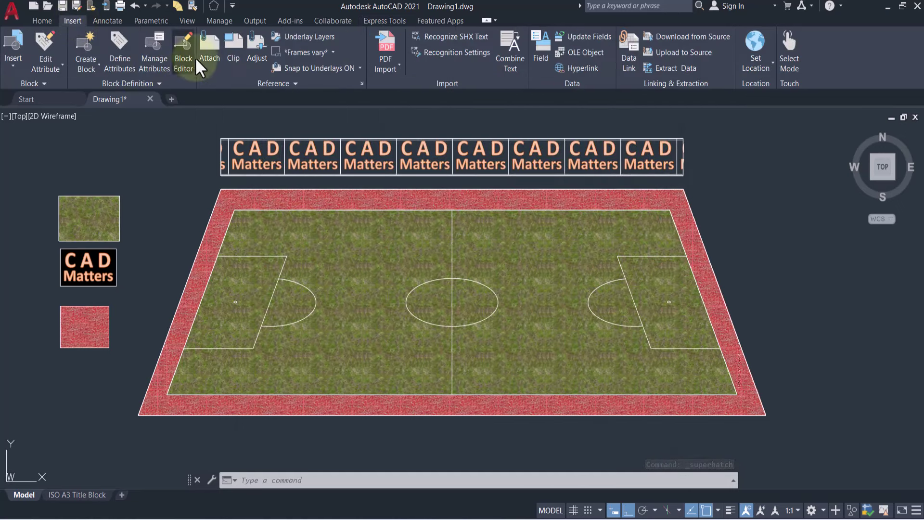
# Attach the 5.png red track texture image to the drawing
pyautogui.click(206, 49)
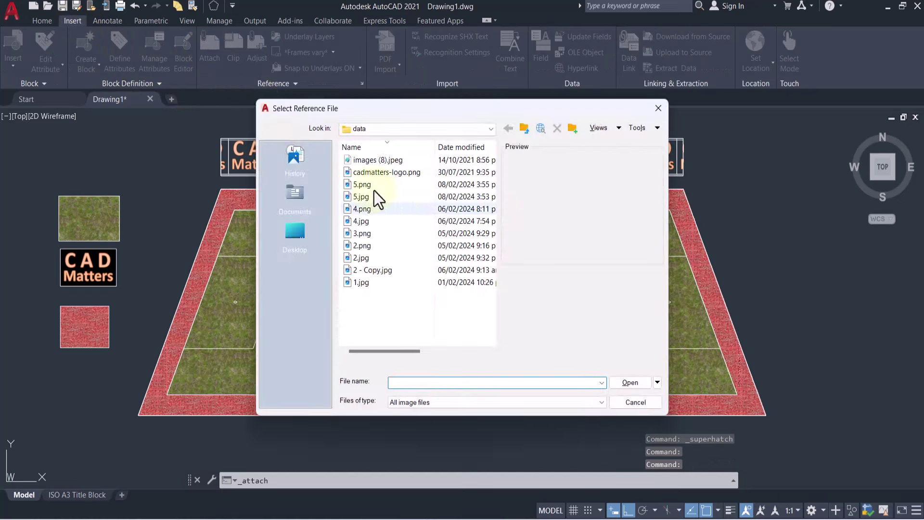
pyautogui.click(361, 172)
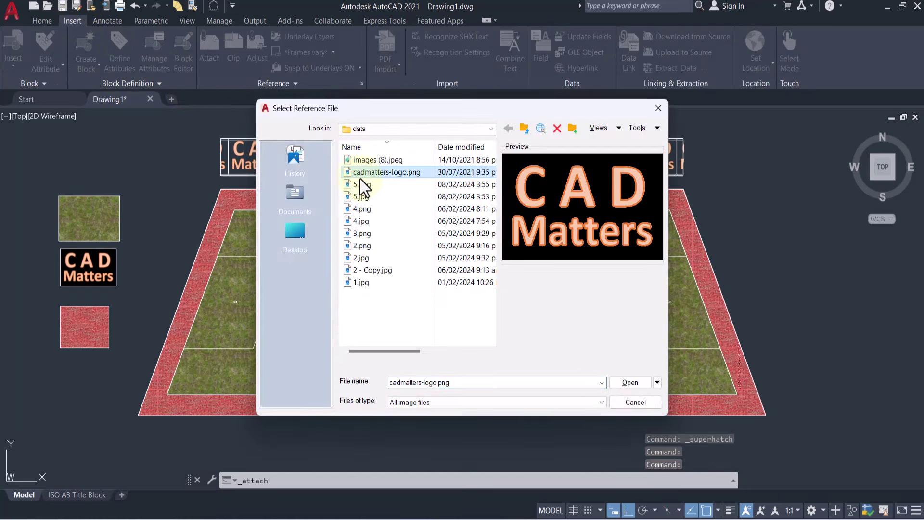
pyautogui.click(362, 186)
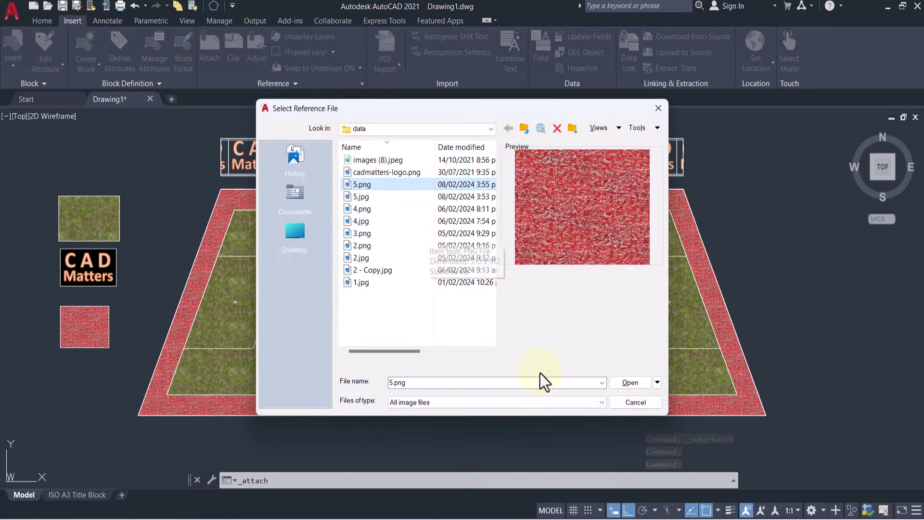
pyautogui.click(622, 385)
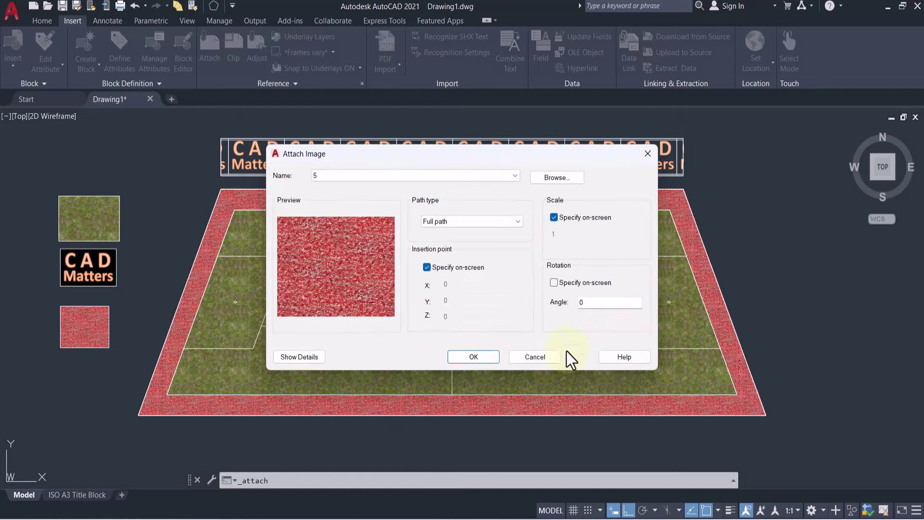
pyautogui.click(494, 357)
# Place the red texture image to the right of the pitch at scale 0.4
pyautogui.moveTo(702, 244)
pyautogui.mouseDown(button='middle')
pyautogui.moveTo(613, 288)
pyautogui.moveTo(215, 285)
pyautogui.moveTo(696, 265)
pyautogui.moveTo(656, 264)
pyautogui.mouseUp(button='middle')
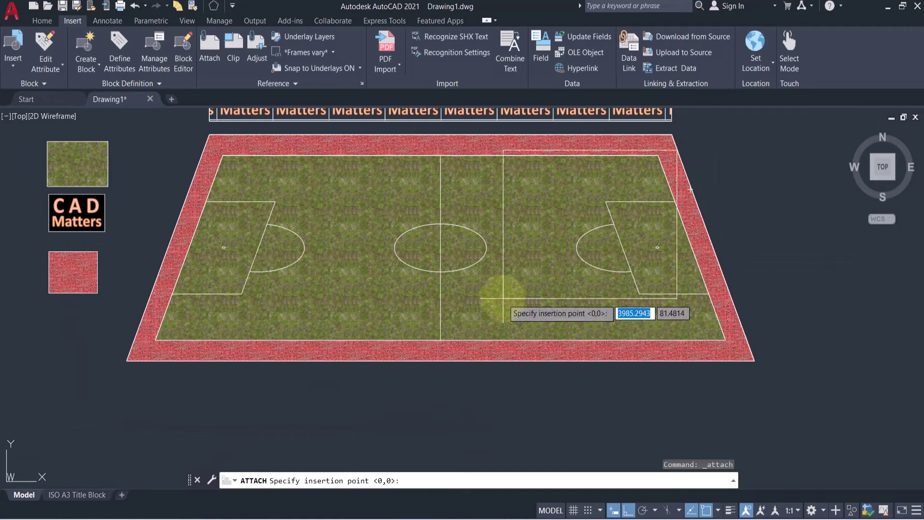
pyautogui.moveTo(512, 295)
pyautogui.mouseDown(button='middle')
pyautogui.moveTo(505, 278)
pyautogui.moveTo(369, 360)
pyautogui.mouseUp(button='middle')
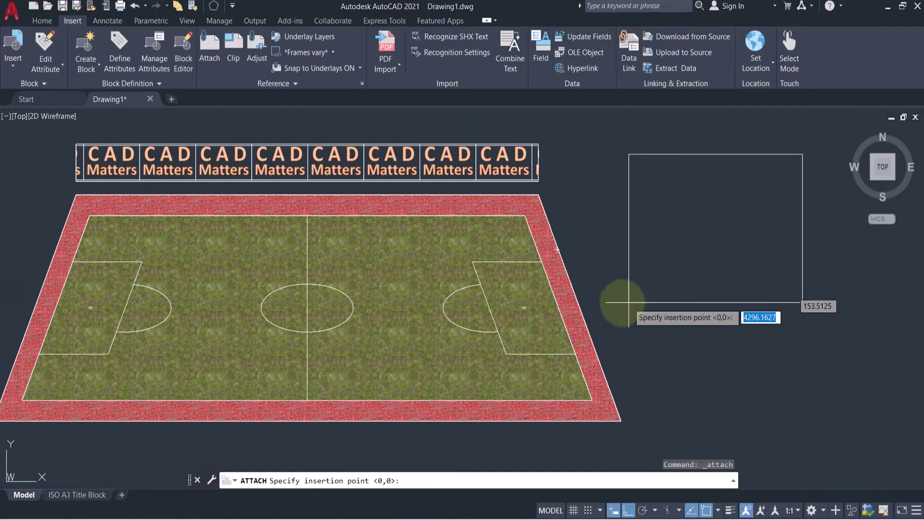
pyautogui.click(615, 304)
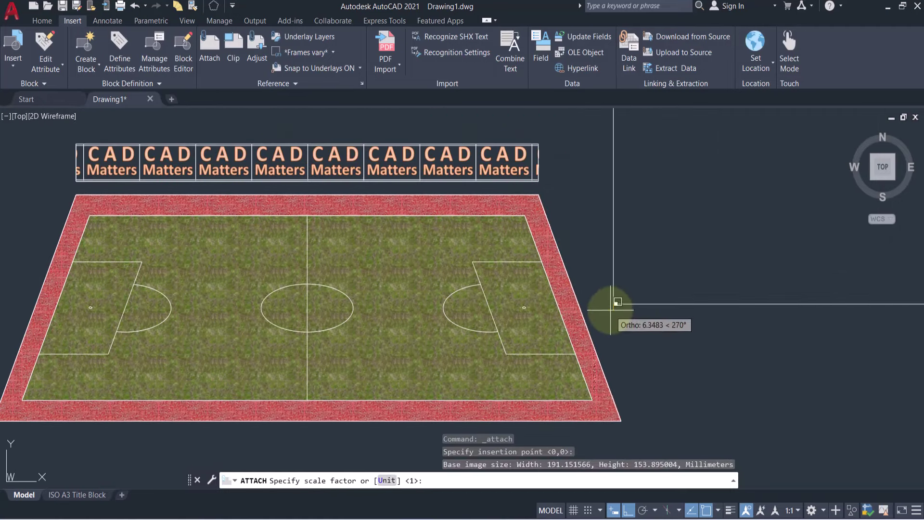
pyautogui.write('.4')
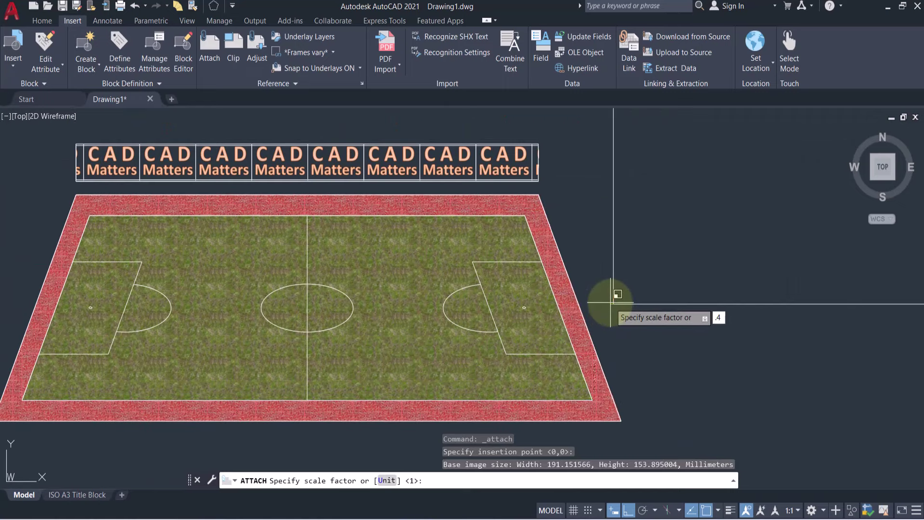
pyautogui.press('Return')
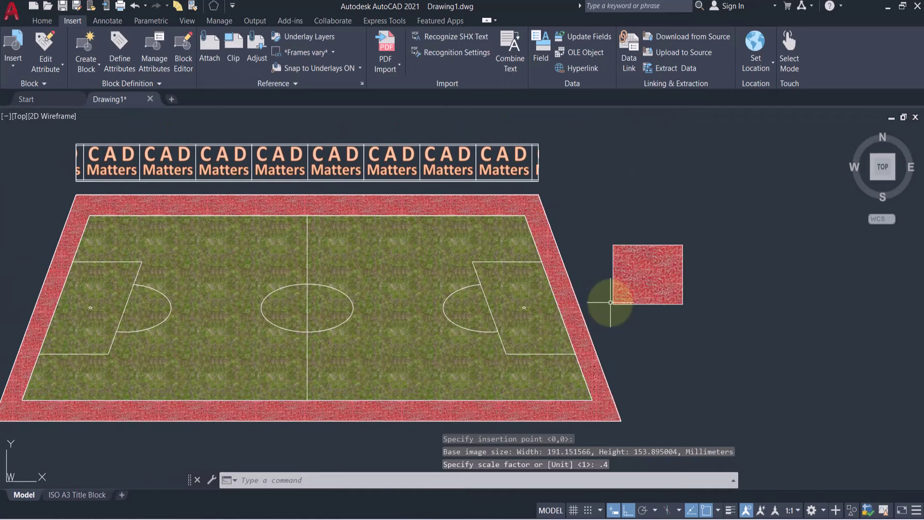
pyautogui.moveTo(640, 228); pyautogui.dragTo(721, 186, button='middle')
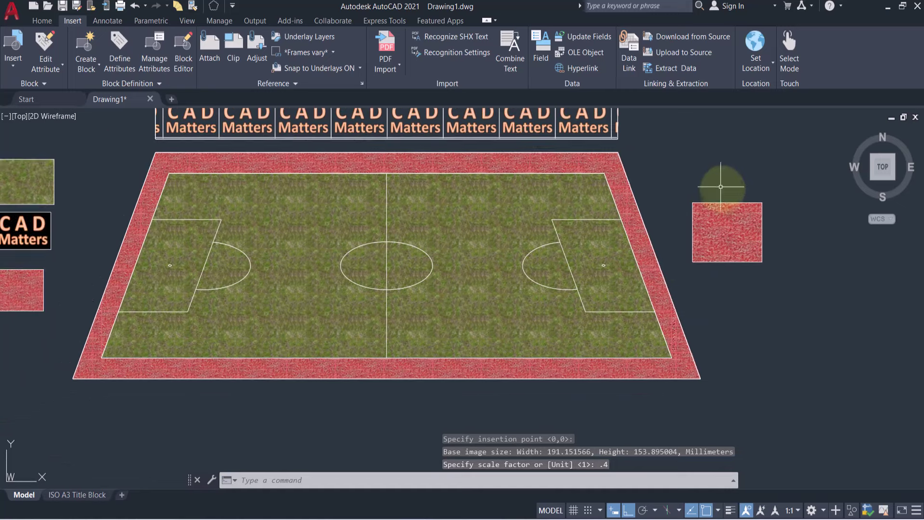
pyautogui.moveTo(667, 241)
pyautogui.mouseDown(button='middle')
pyautogui.moveTo(706, 278)
pyautogui.moveTo(700, 271)
pyautogui.mouseUp(button='middle')
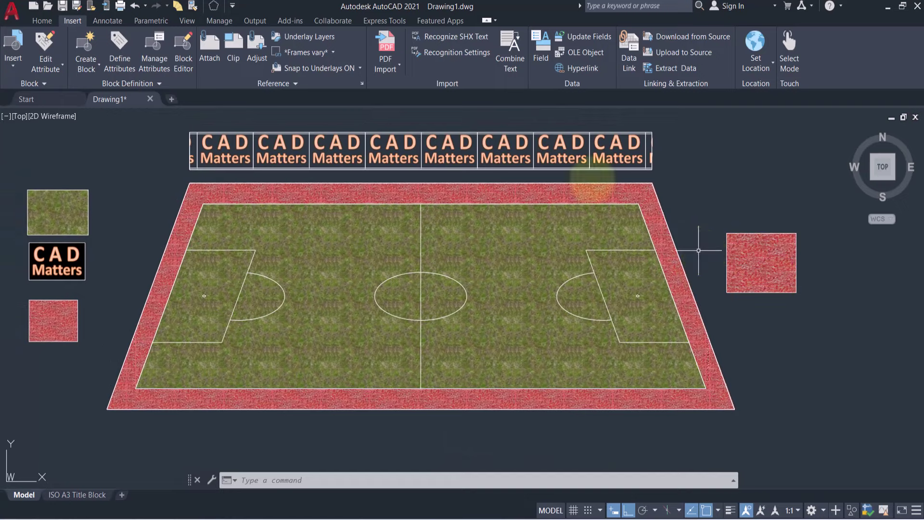
pyautogui.click(371, 15)
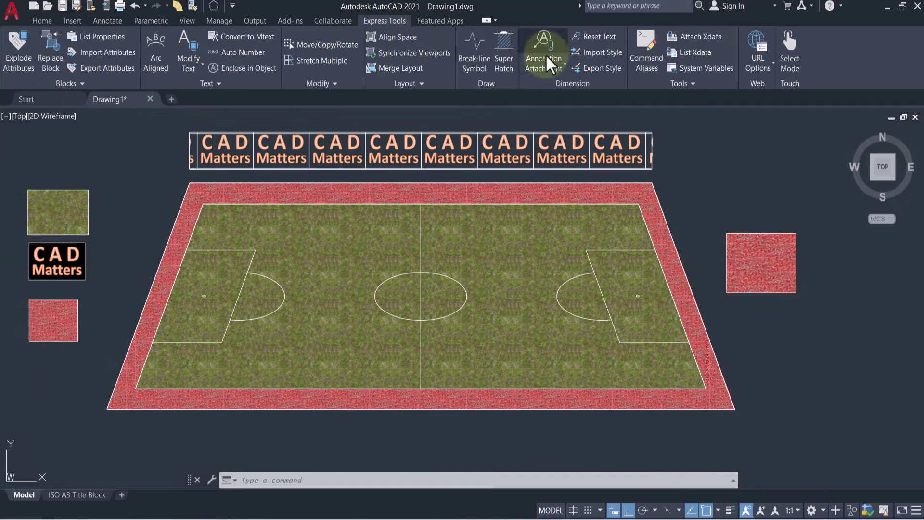
pyautogui.click(498, 47)
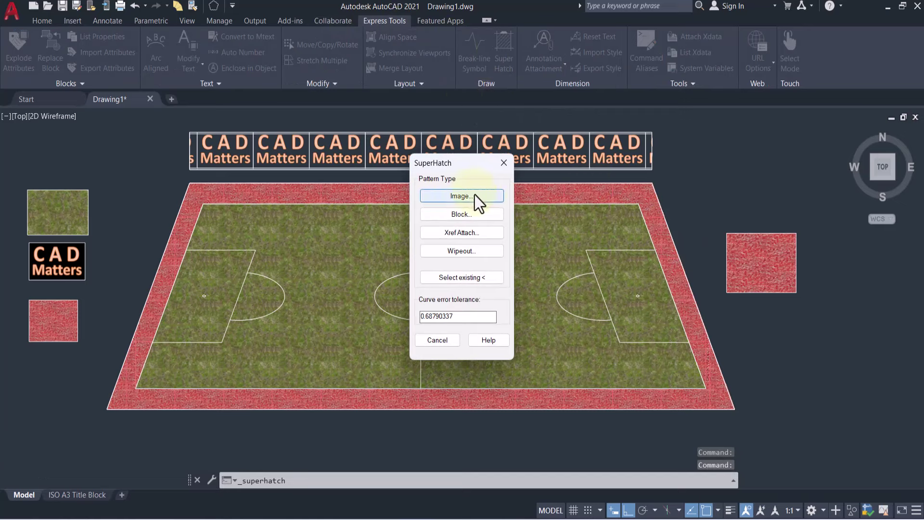
pyautogui.click(447, 278)
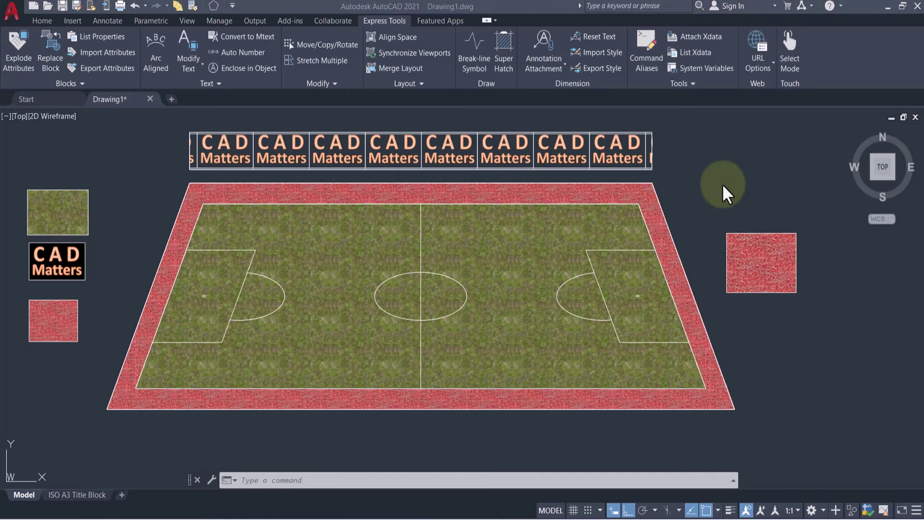